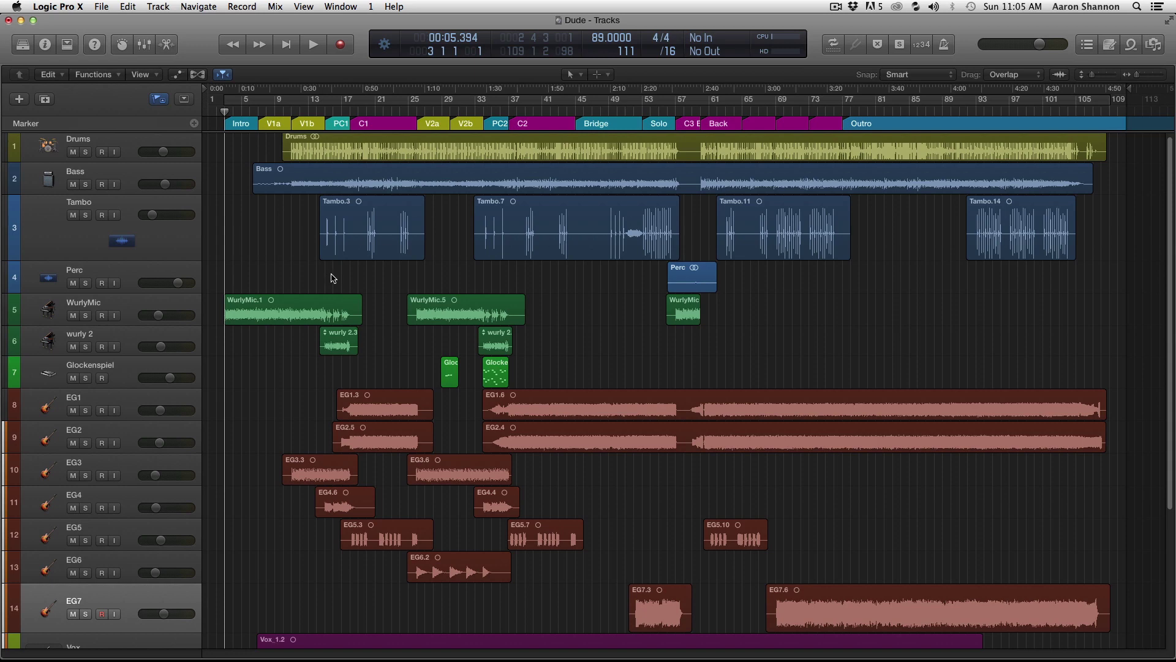
Select all regions in the Dude project, inspect the start, then zoom out to the whole song.
key(super+a)
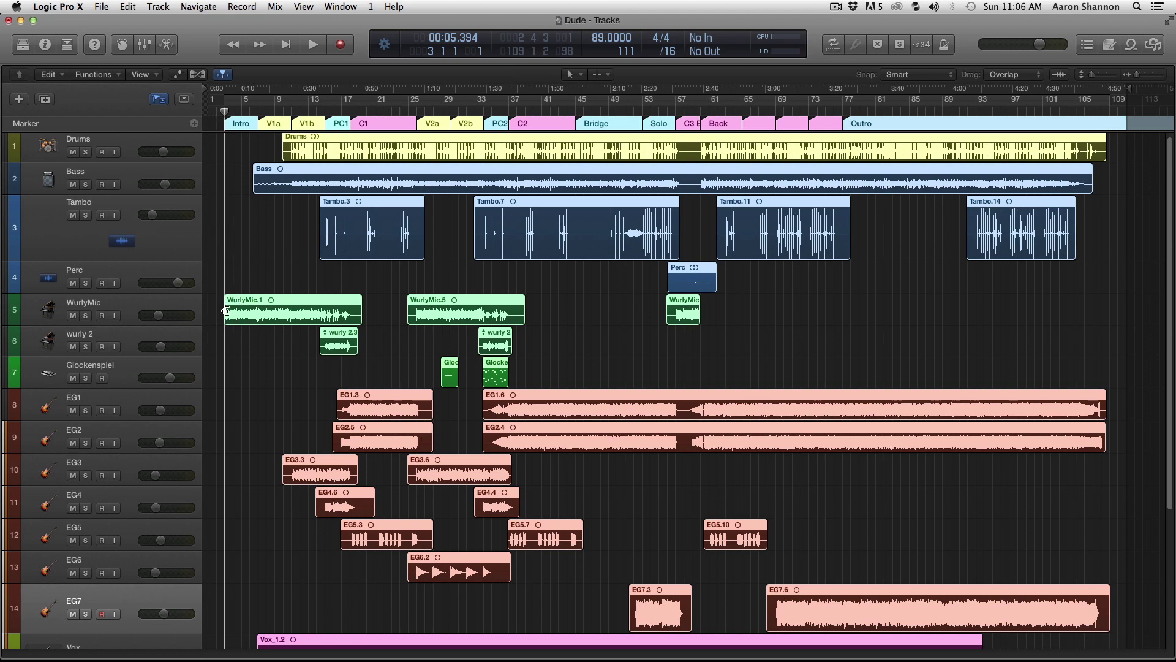
scroll(218, 304, up, 10)
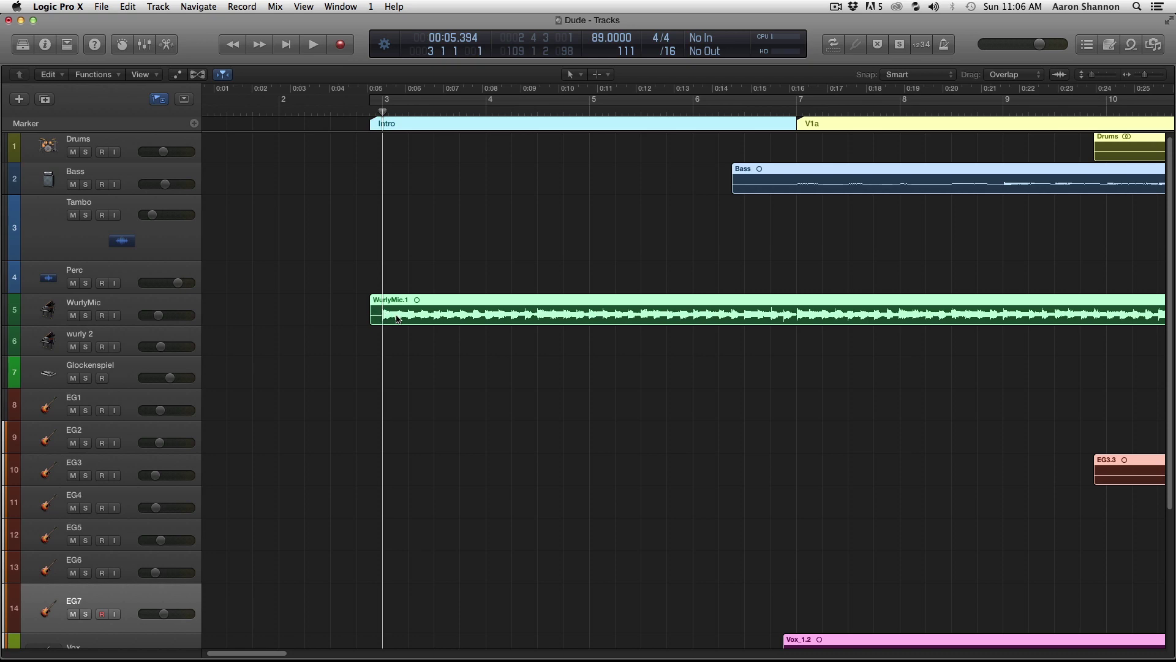
key(z)
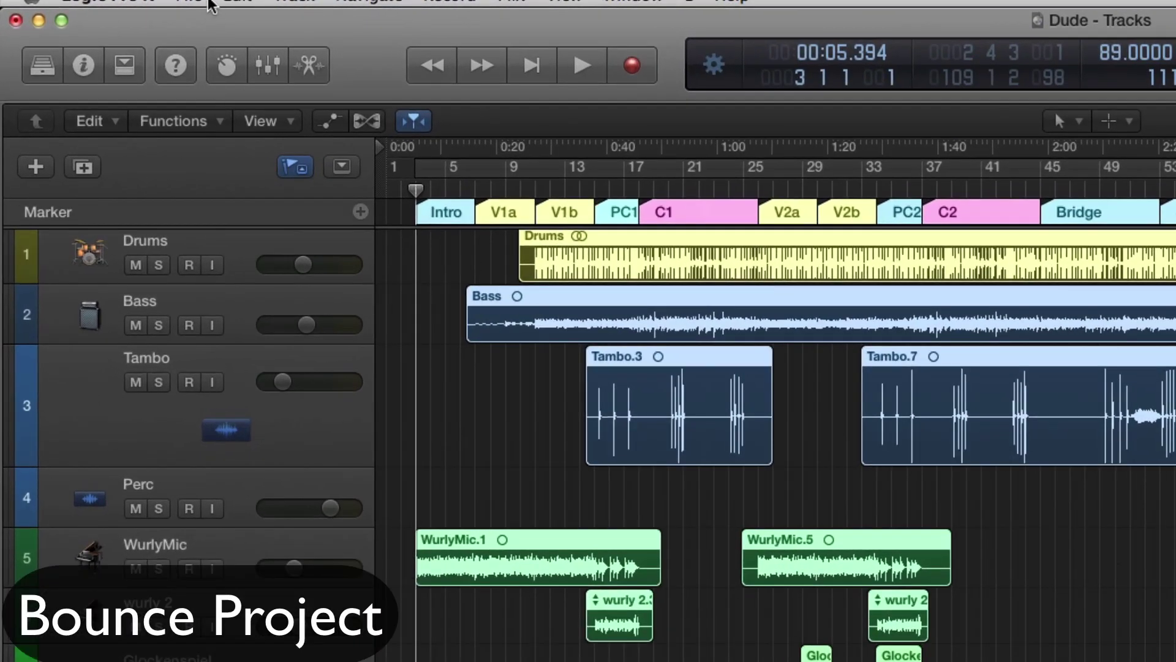
Open the File > Bounce > Project or Section dialog for Output 1-2.
click(101, 6)
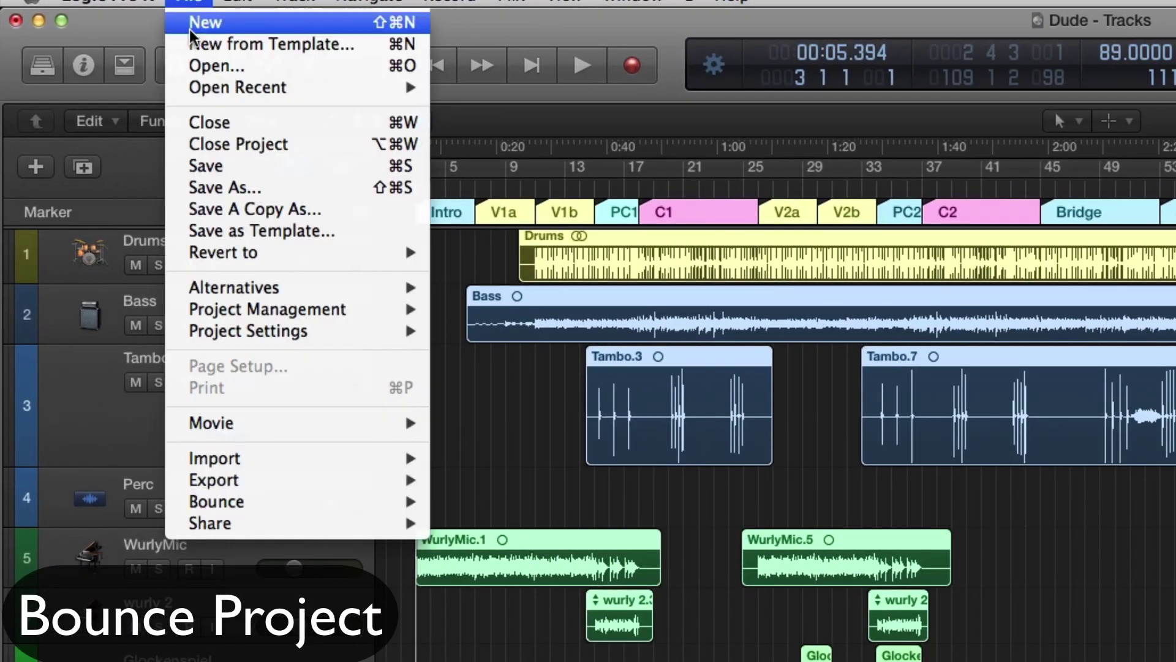
mouse_move(273, 506)
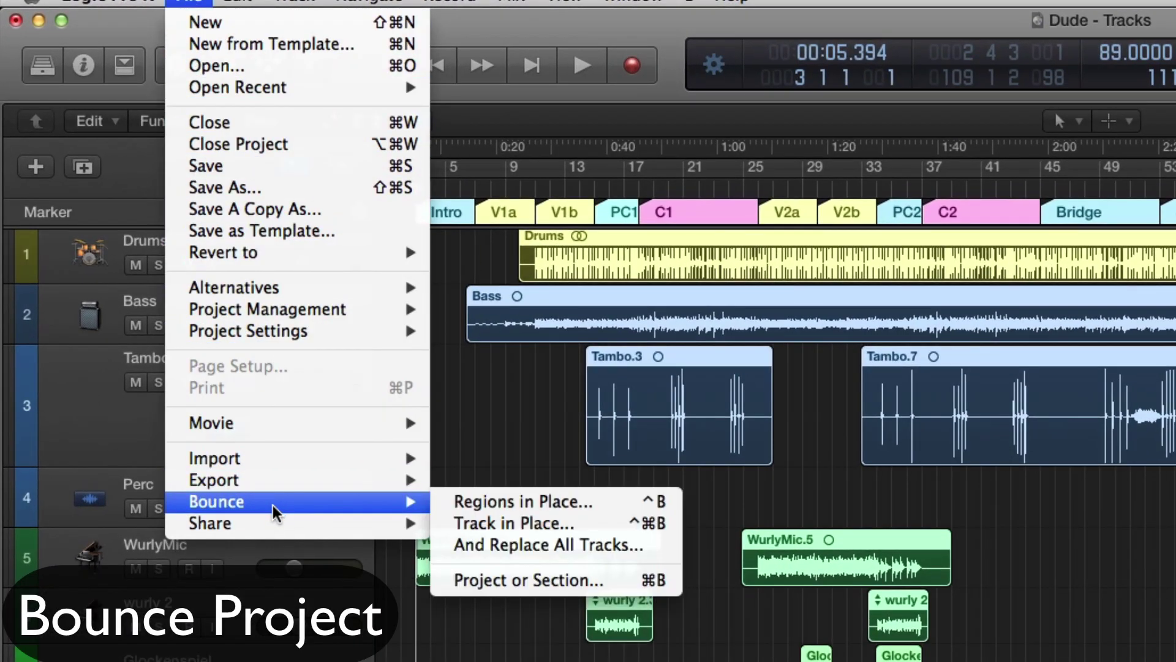
click(530, 581)
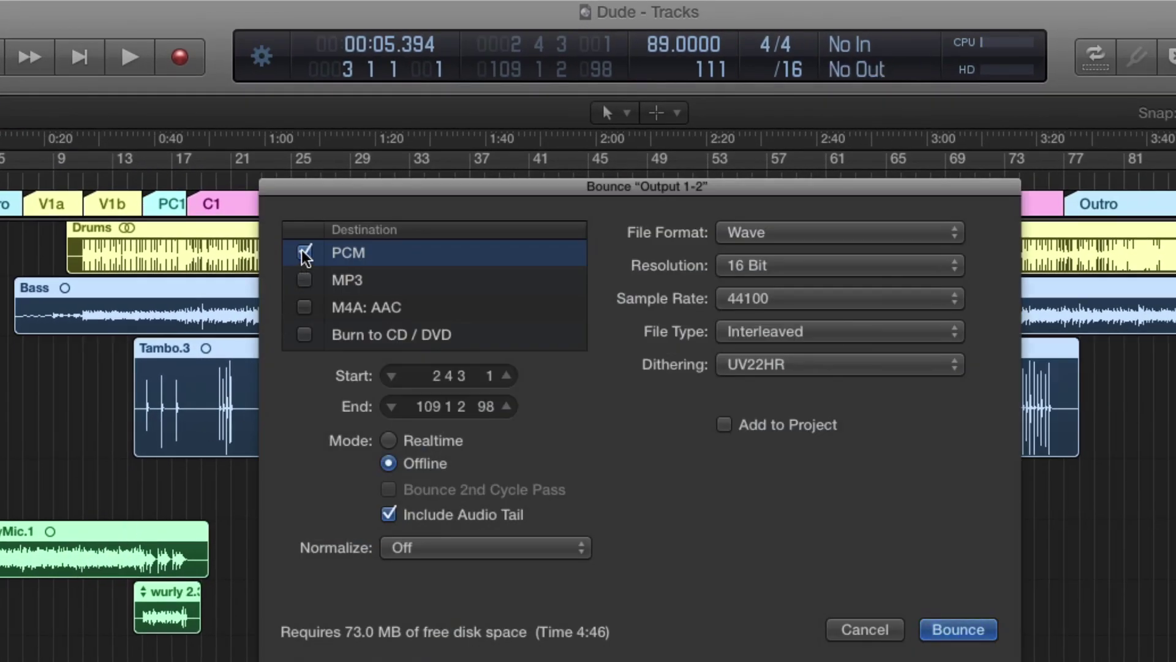
Uncheck PCM output in the Bounce dialog and leave Normalize set to Off.
click(304, 253)
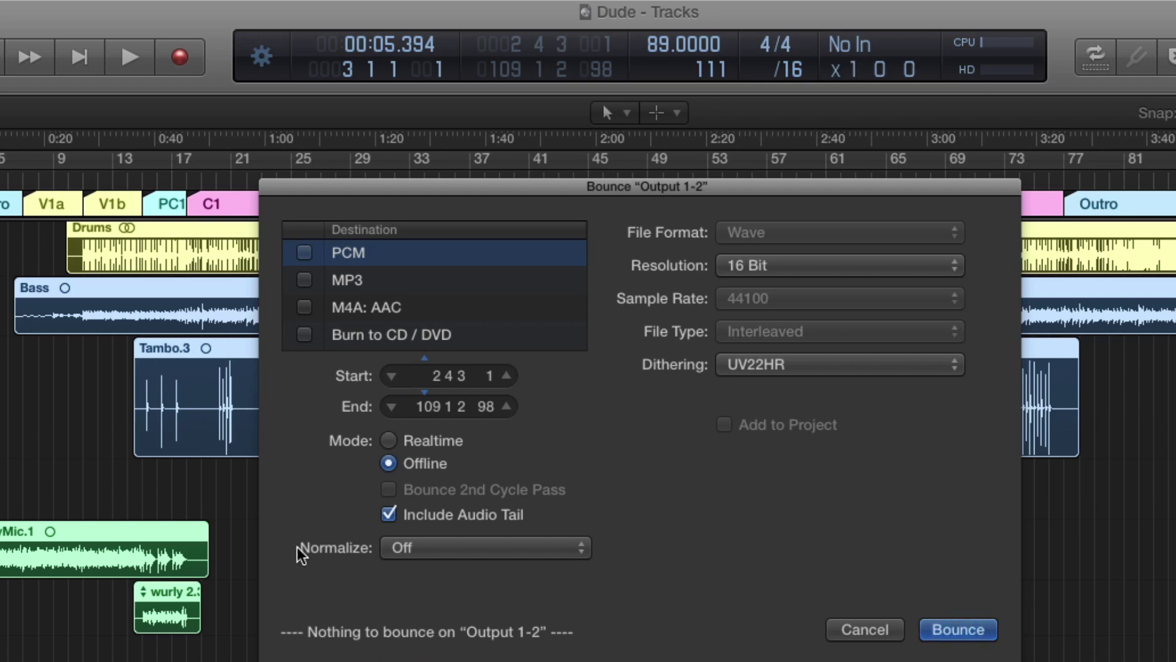
click(479, 556)
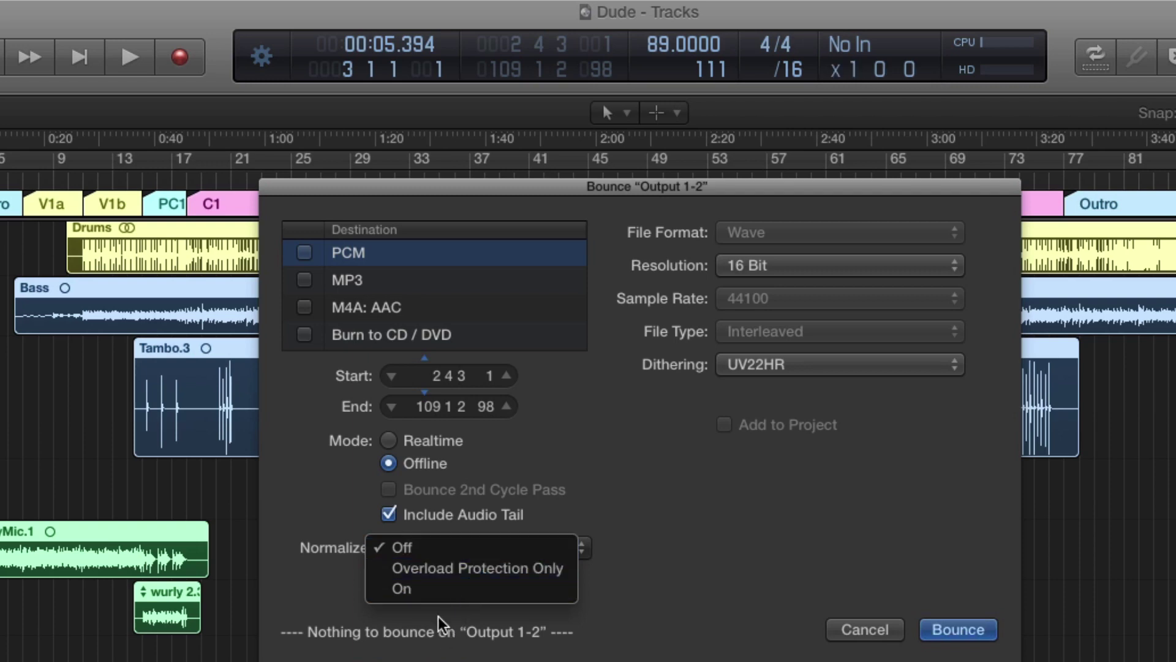
click(343, 617)
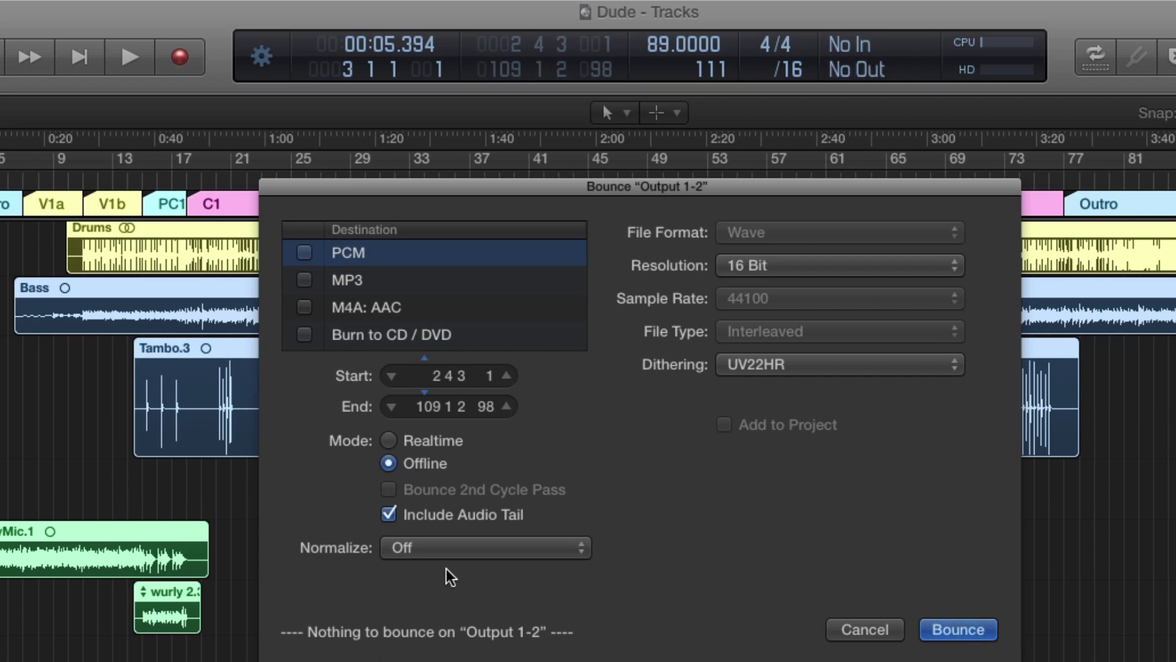
click(422, 549)
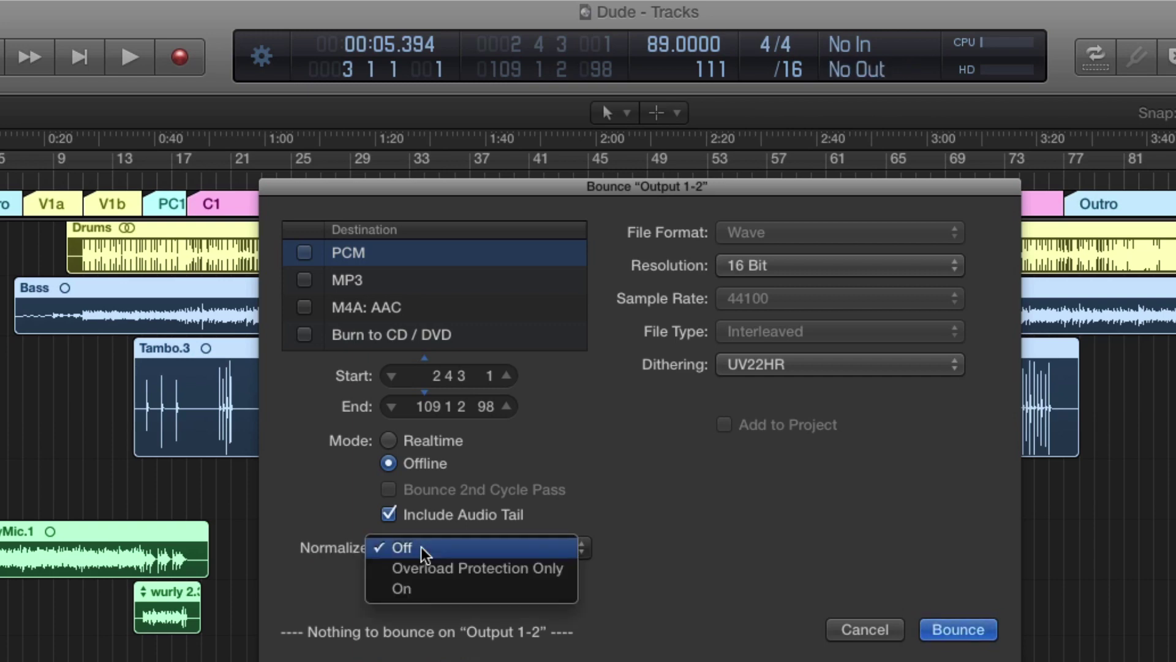
click(601, 509)
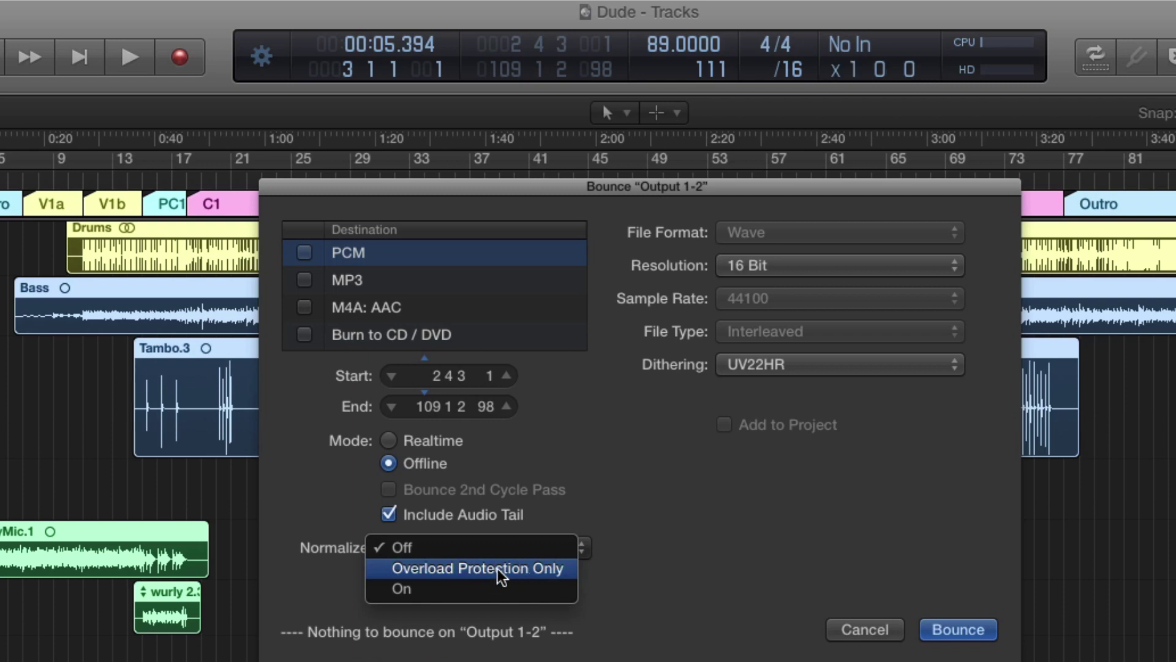
click(613, 522)
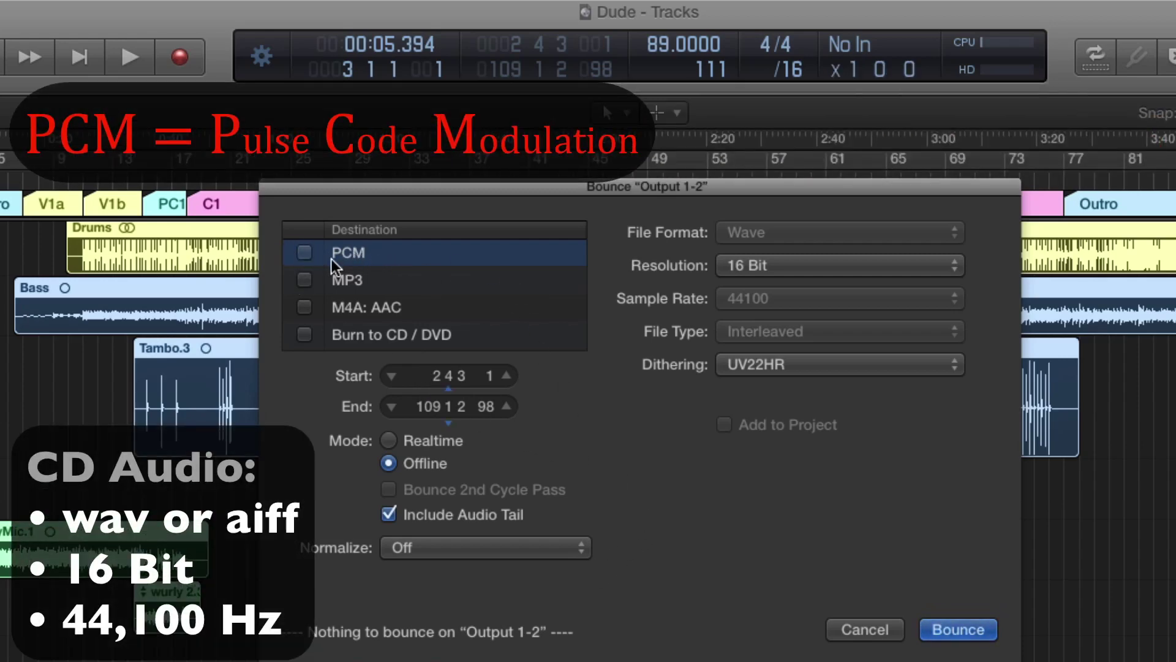
Re-enable PCM output as Wave, 16 Bit, 44100 sample rate, Interleaved file type.
click(304, 252)
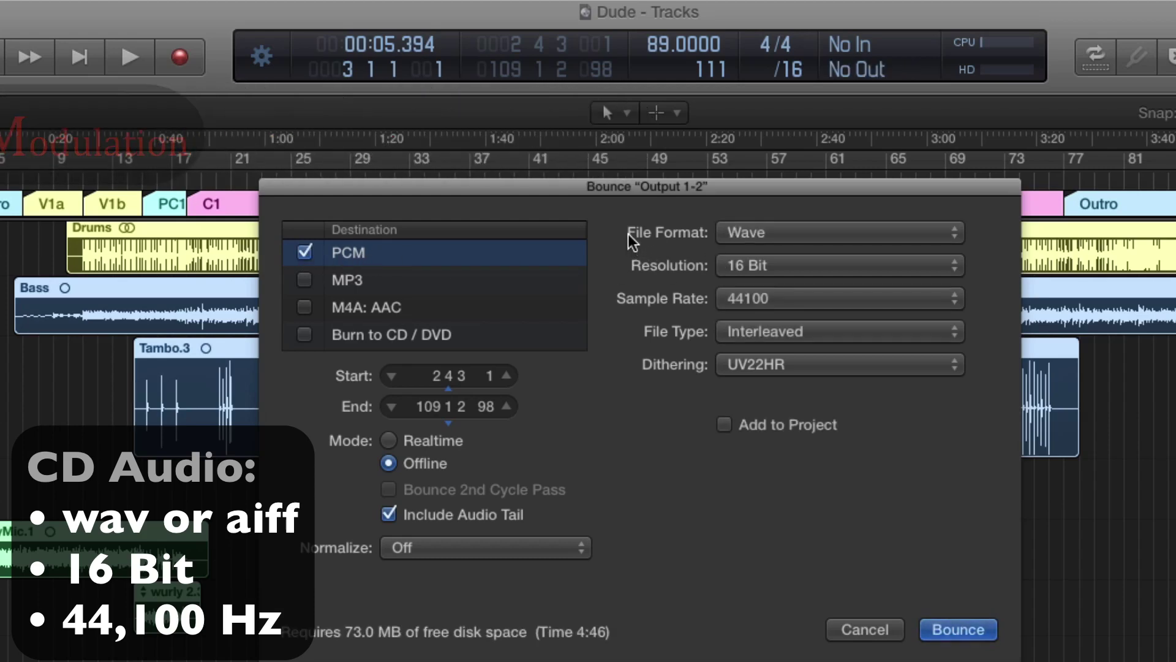
click(740, 233)
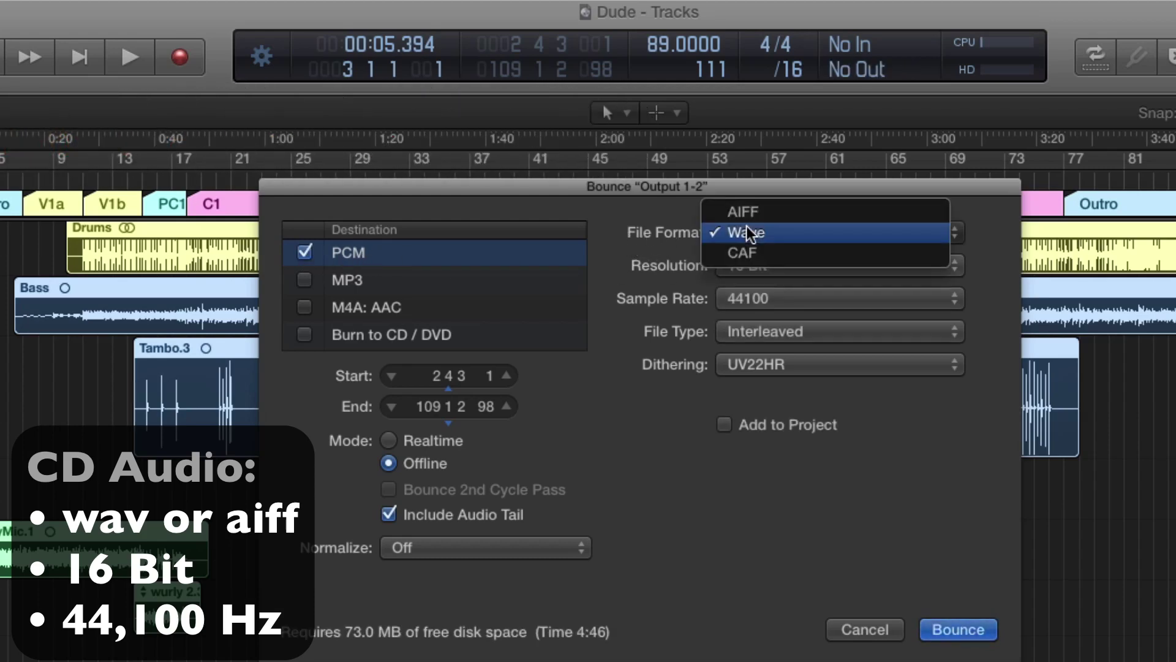
click(863, 234)
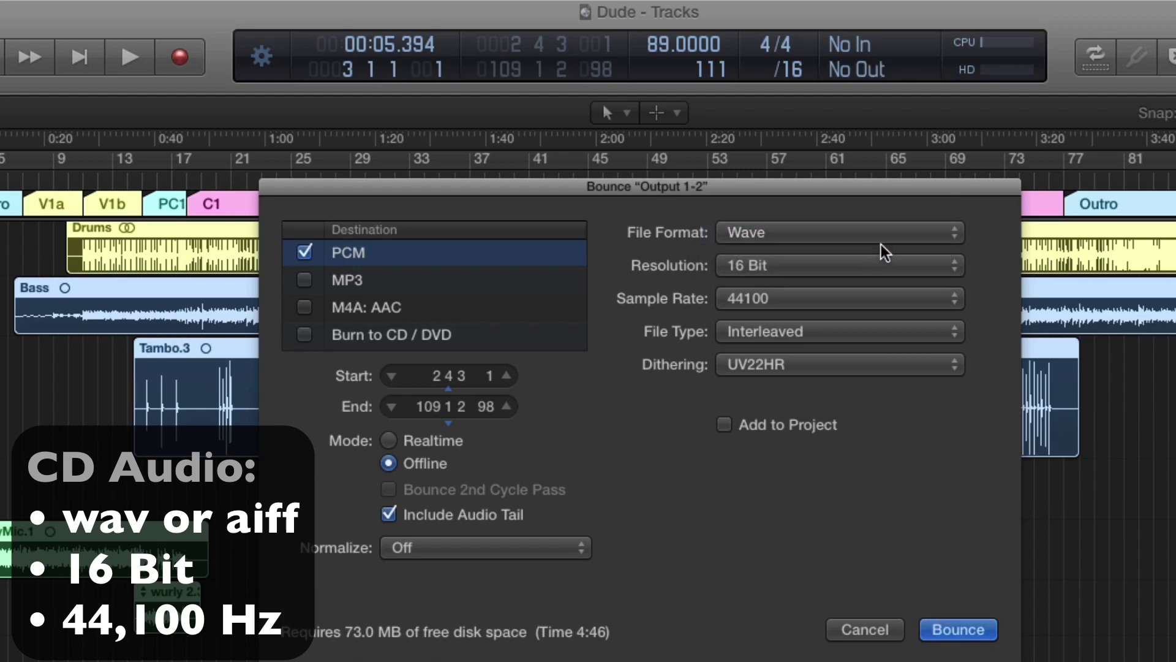
click(778, 273)
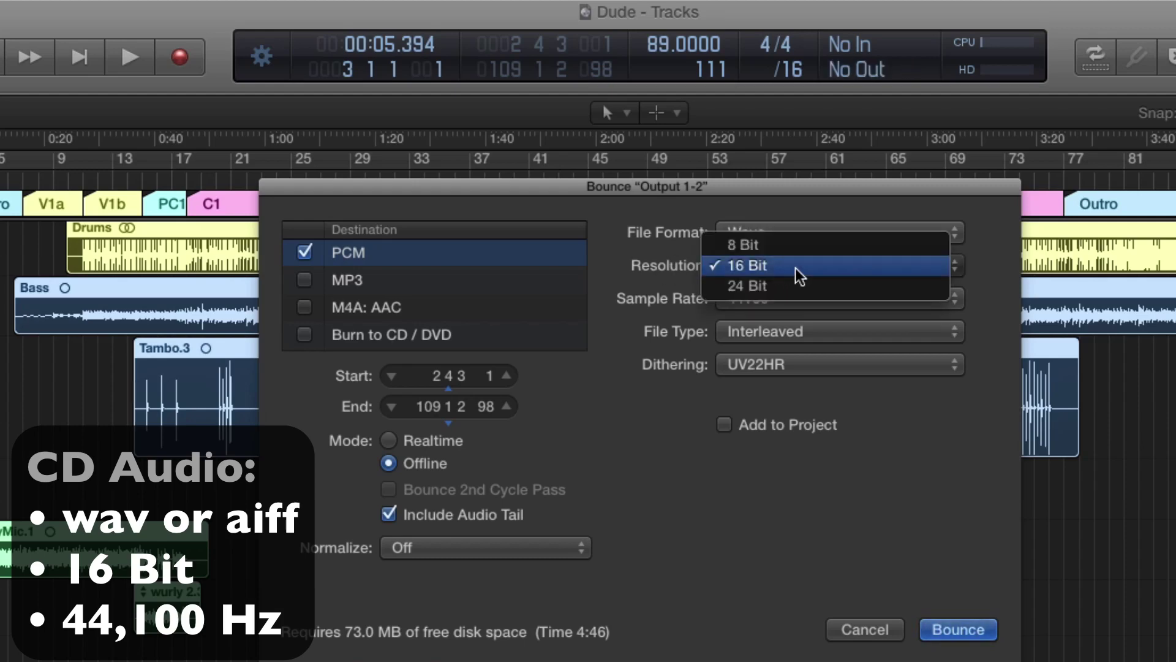
click(799, 276)
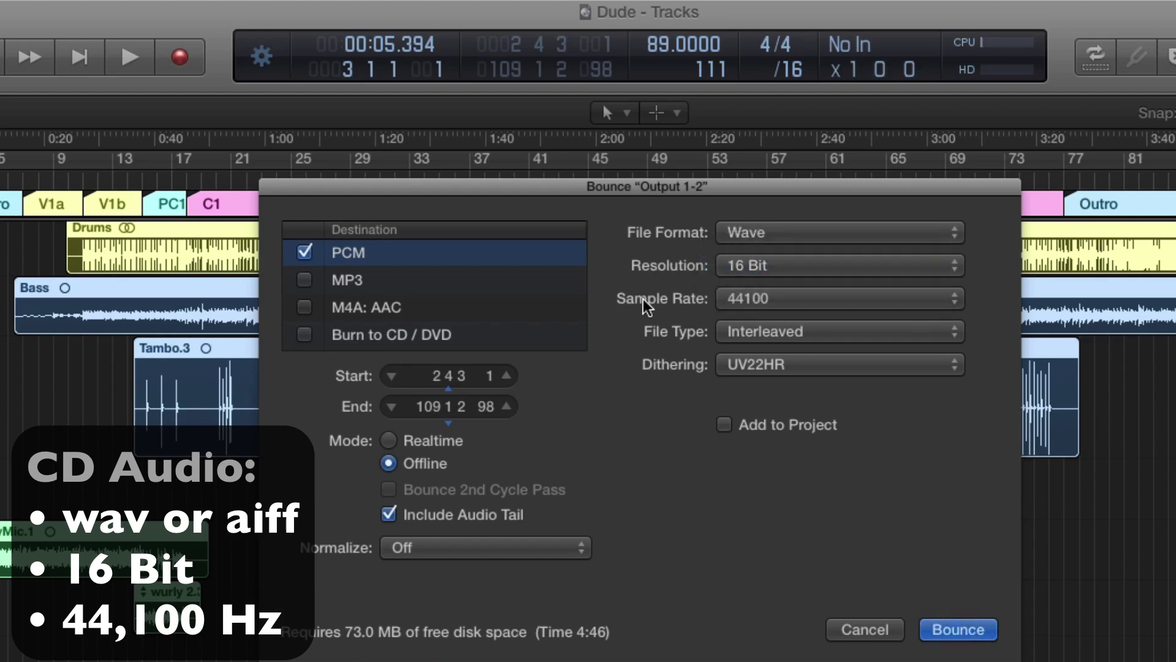
click(779, 306)
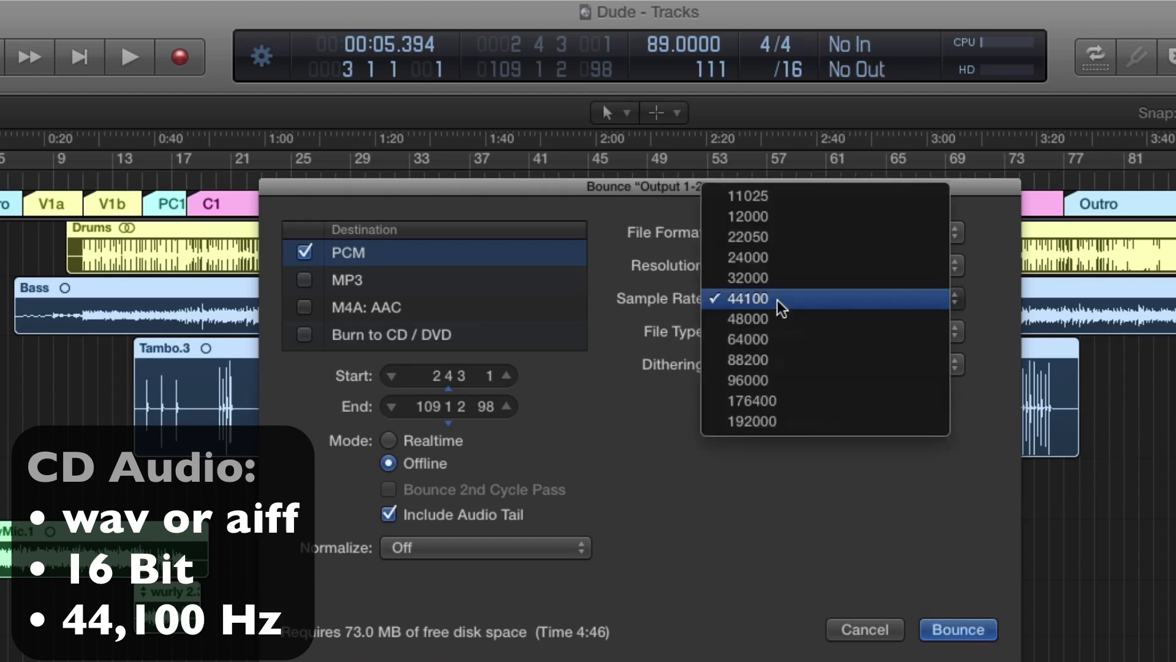
click(781, 306)
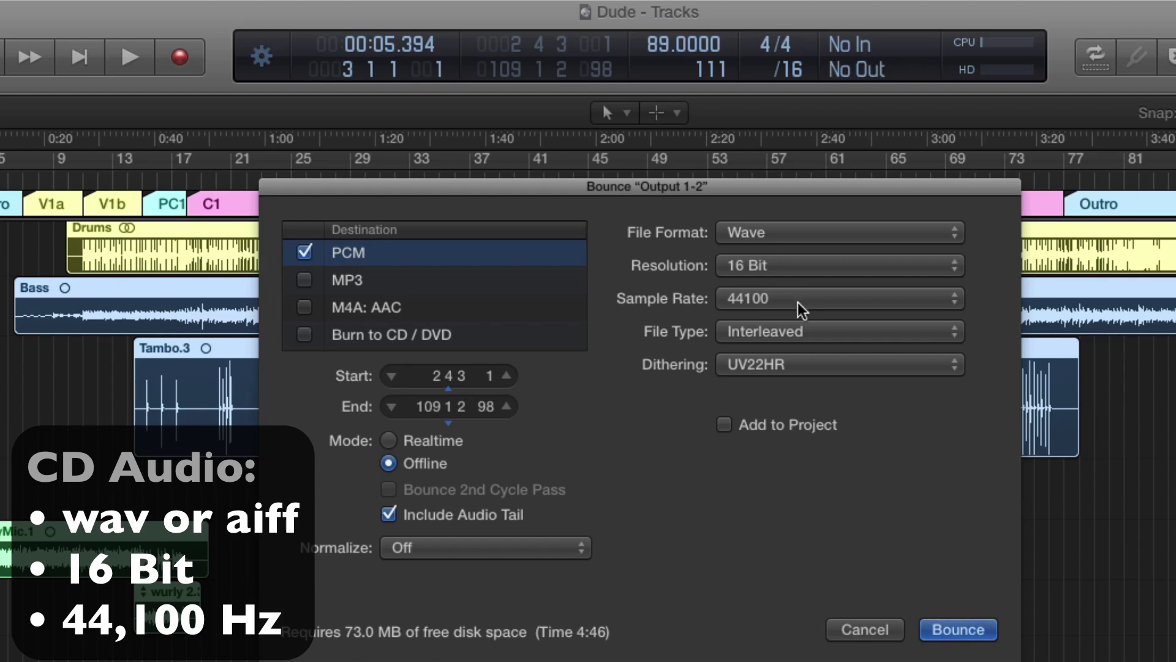
click(814, 333)
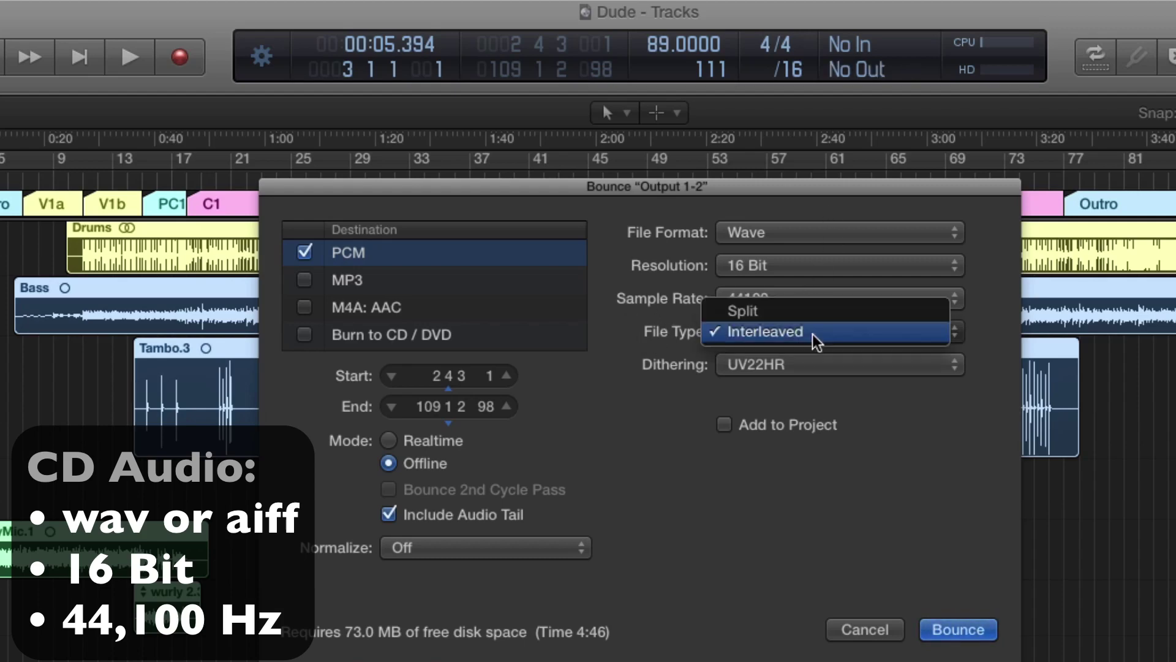
click(814, 335)
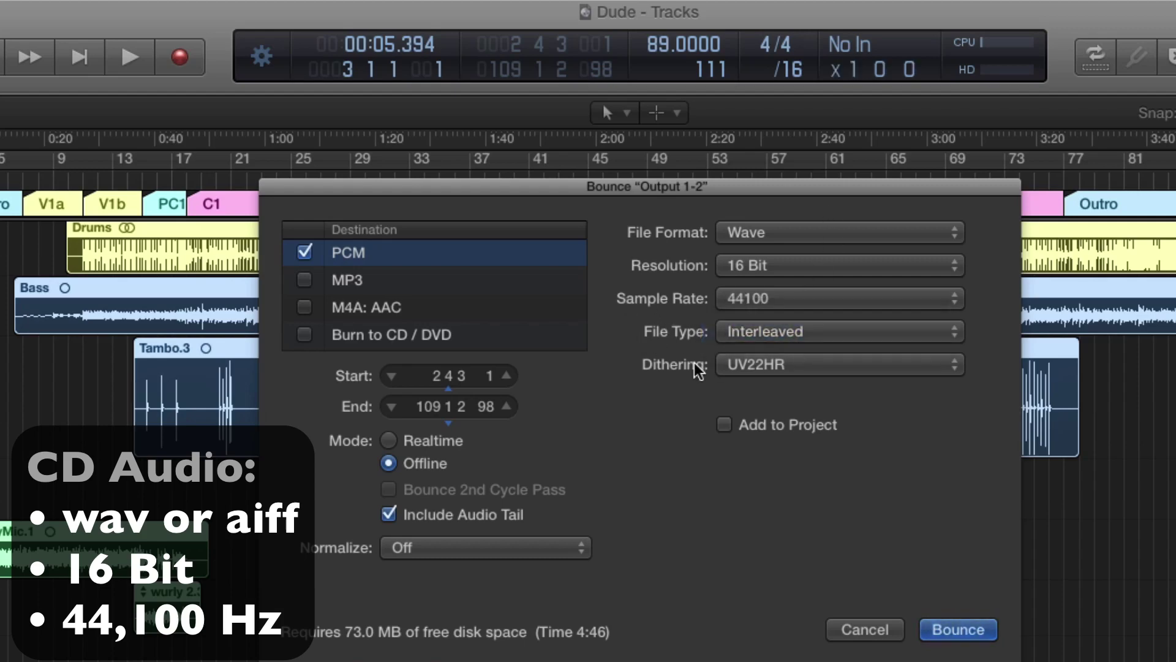
Keep UV22HR dithering and add M4A: AAC as a second bounce output.
click(834, 366)
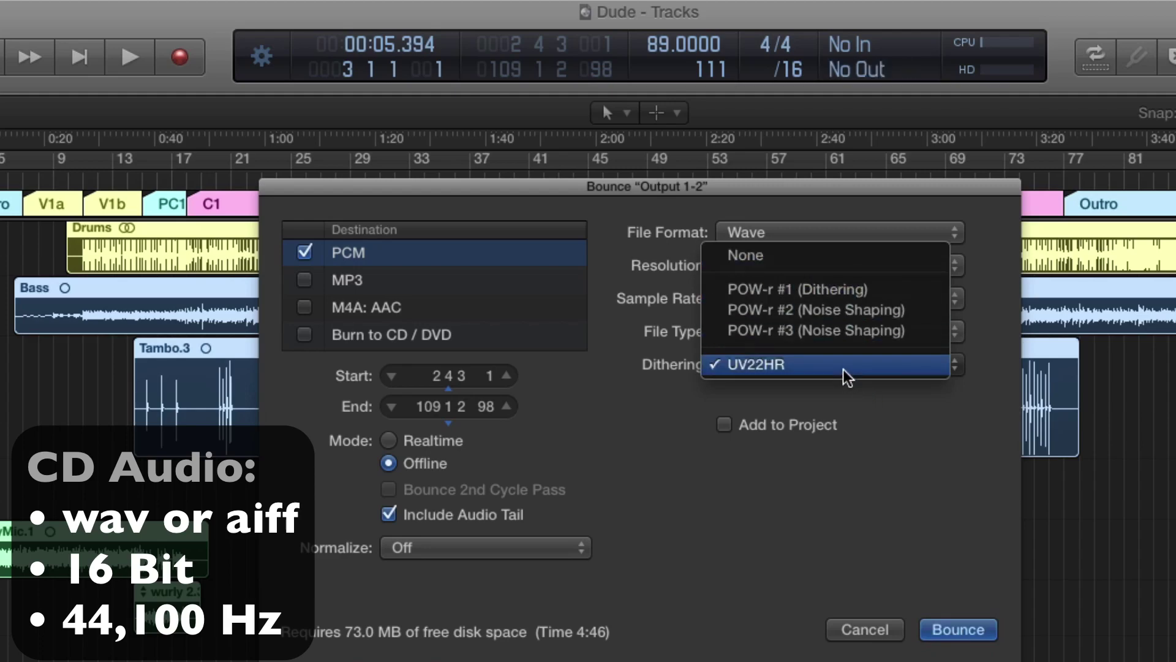
click(866, 412)
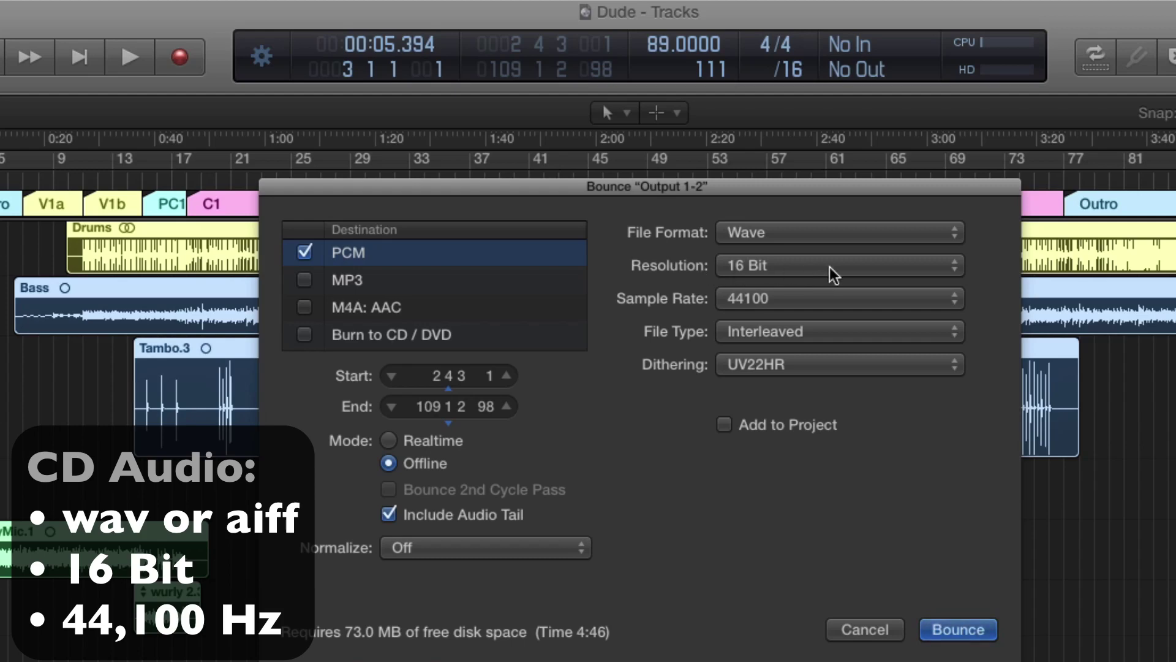
click(752, 372)
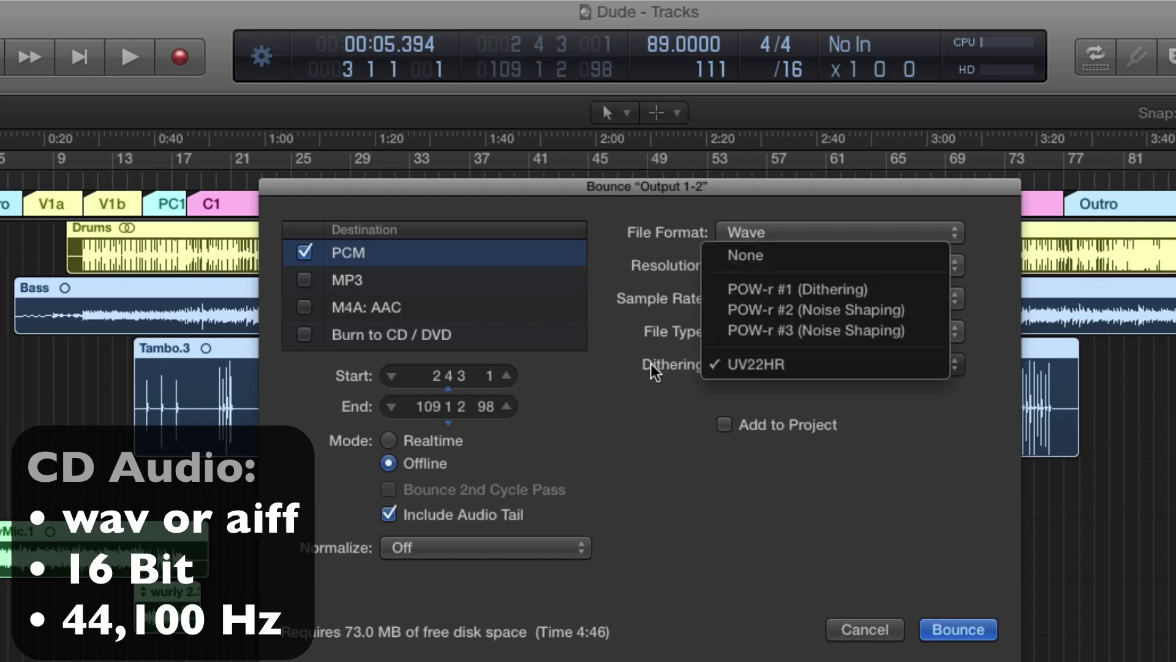
click(871, 367)
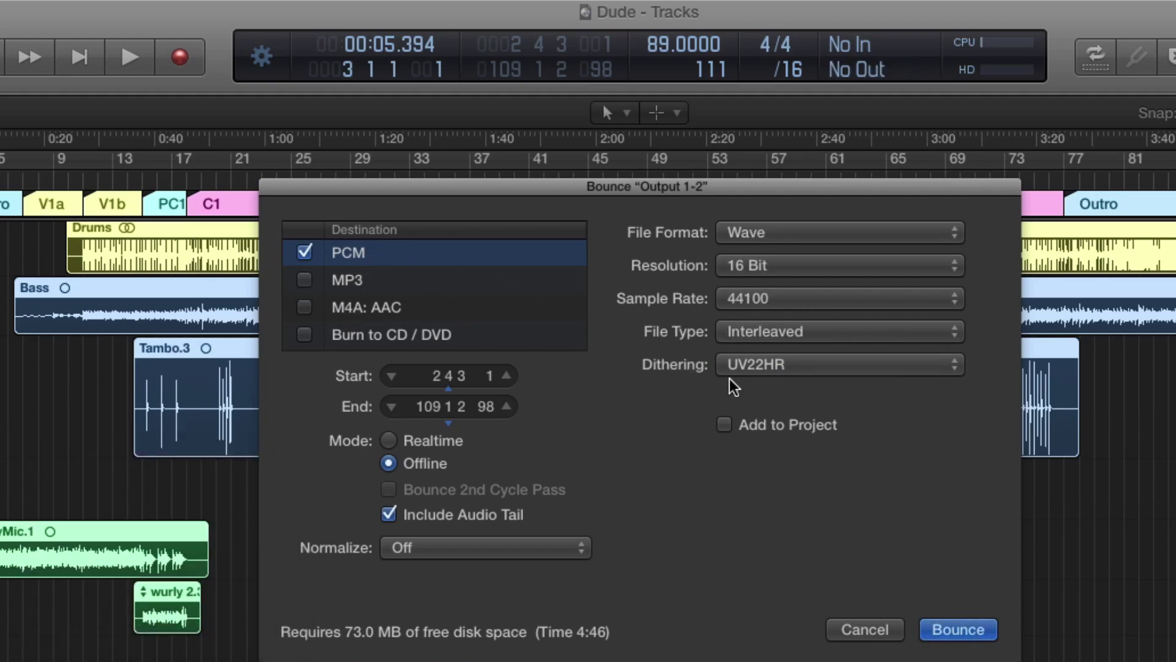
click(304, 307)
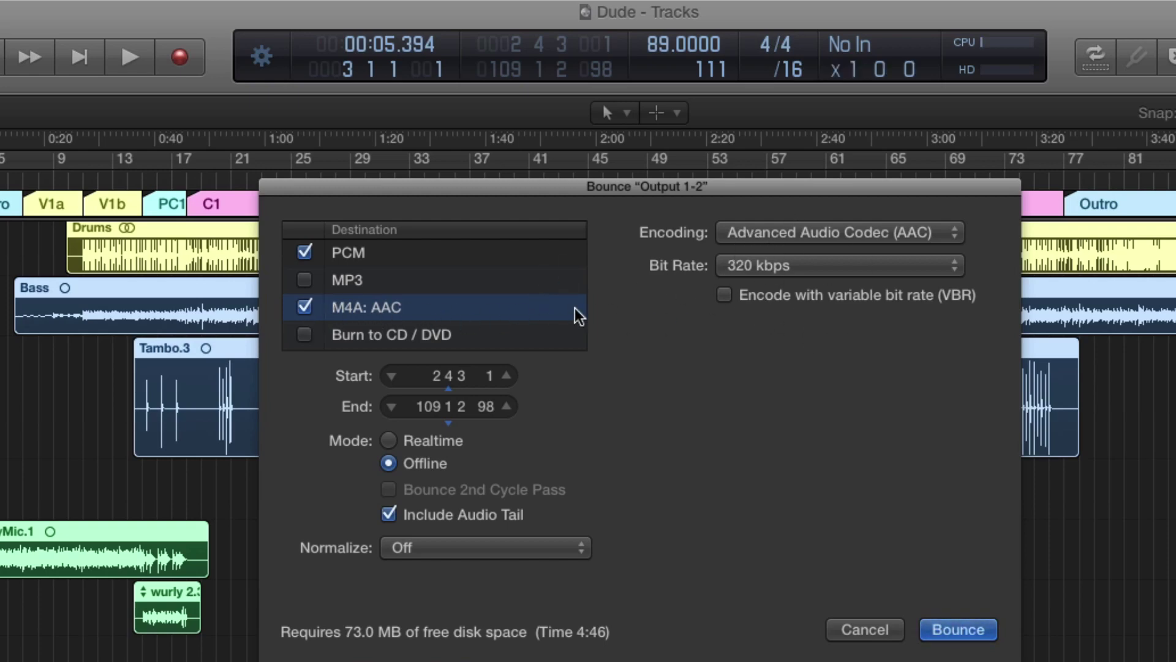
Keep AAC encoding at a 320 kbps bit rate.
click(778, 238)
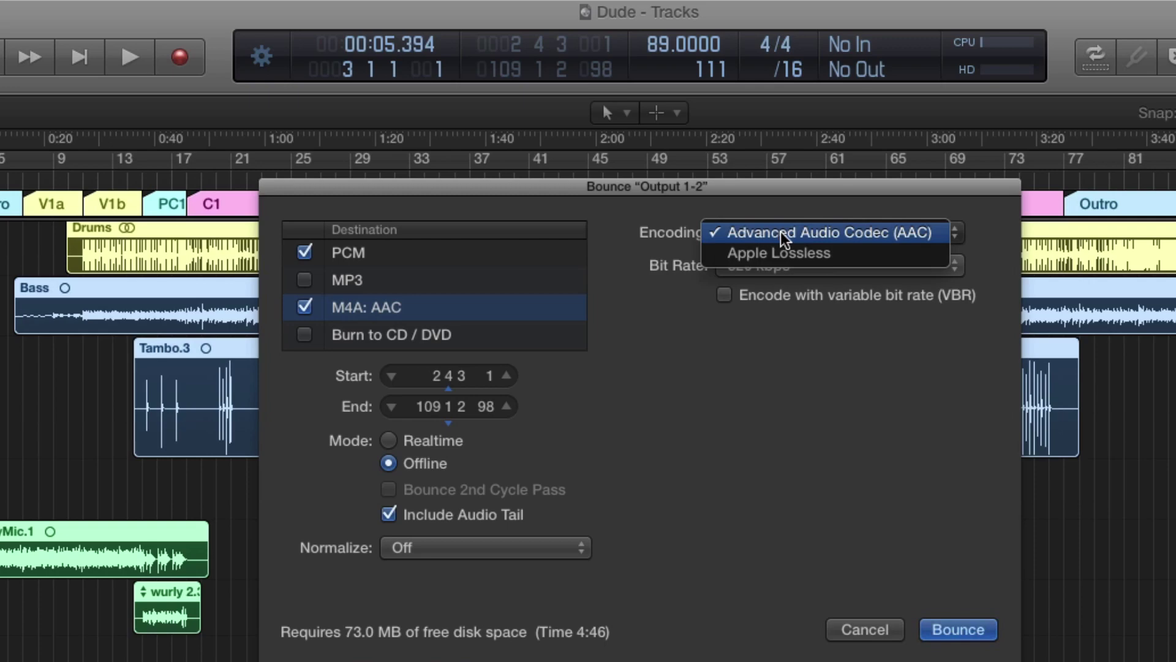
click(924, 234)
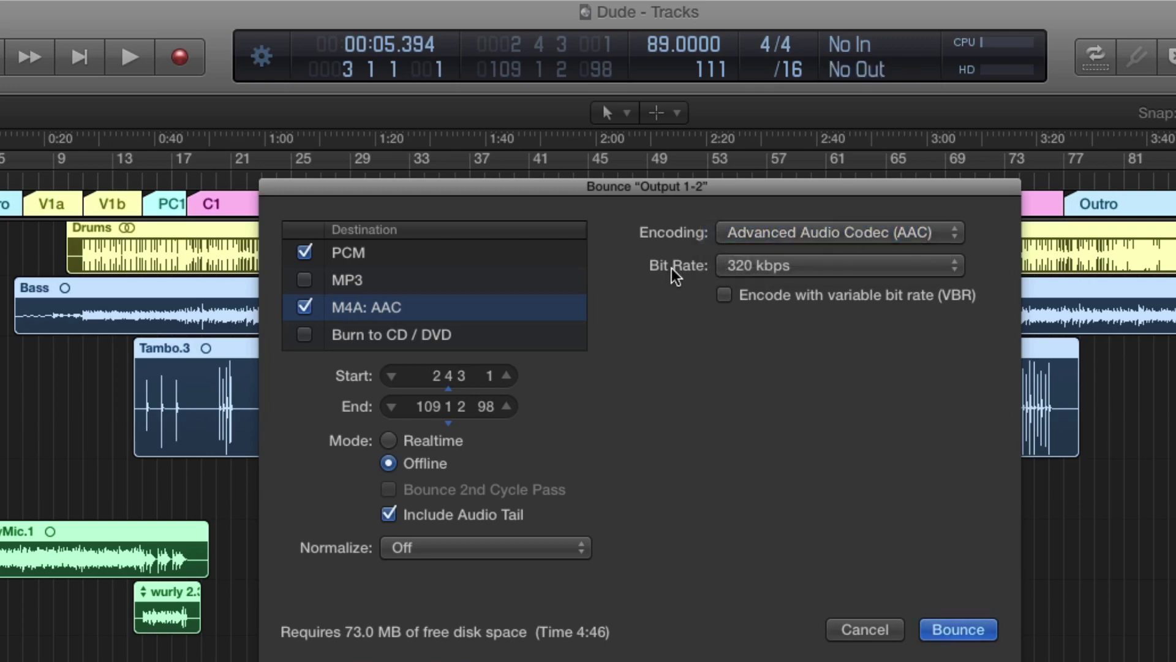
click(763, 270)
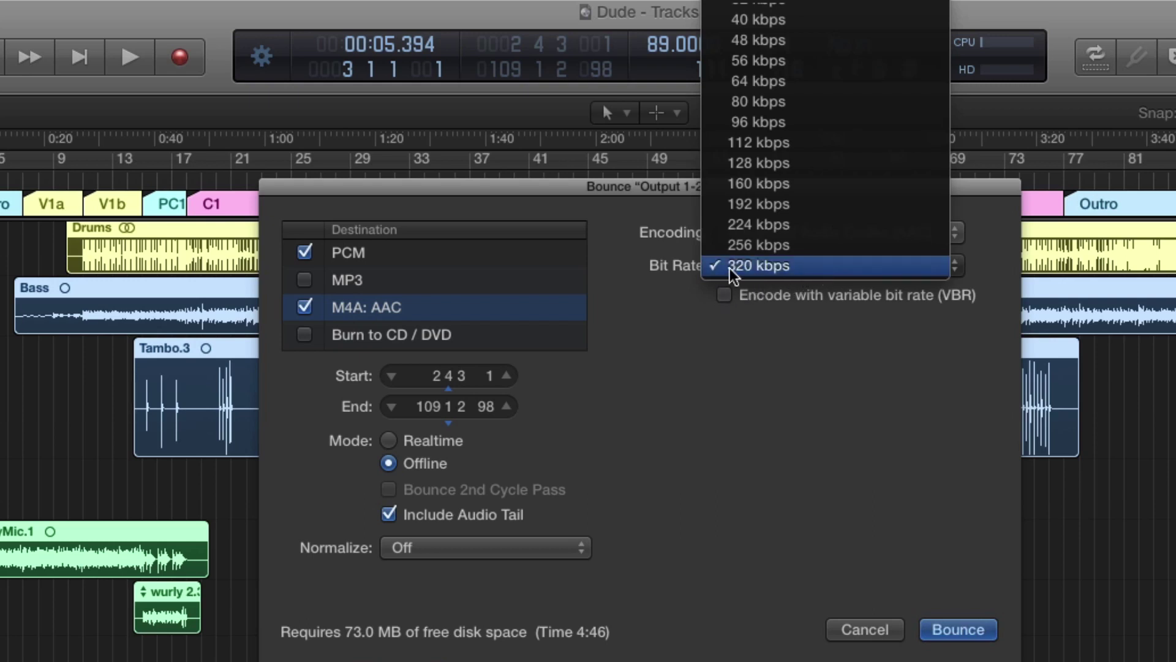
click(765, 269)
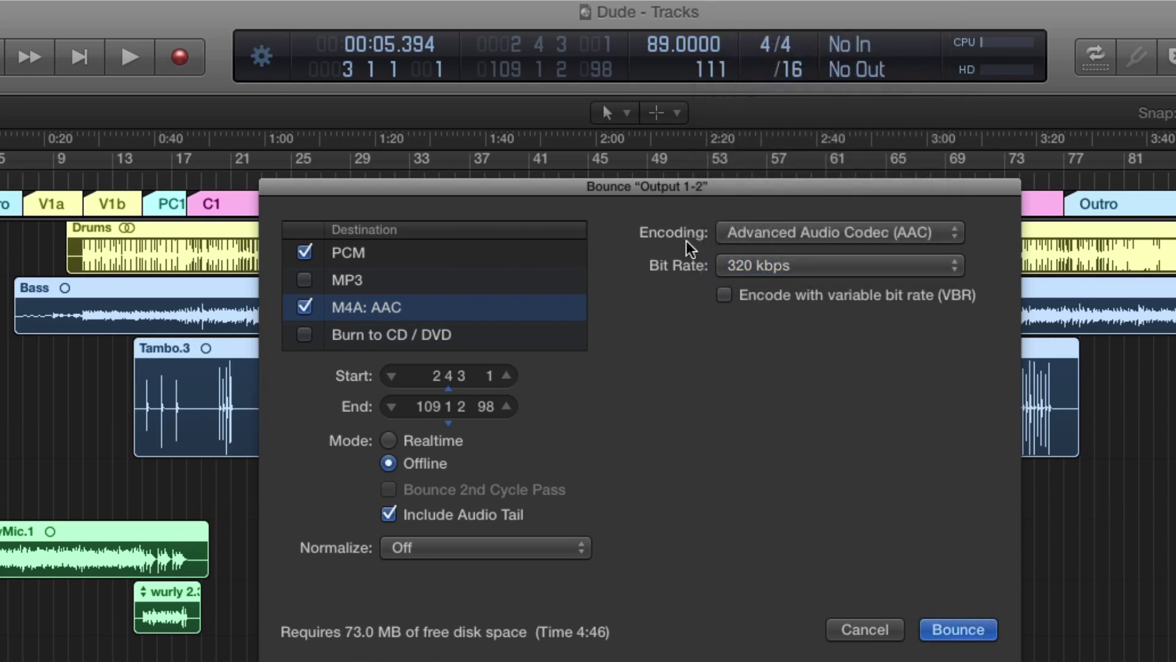
Compare the PCM and AAC output settings, then start the bounce.
click(402, 254)
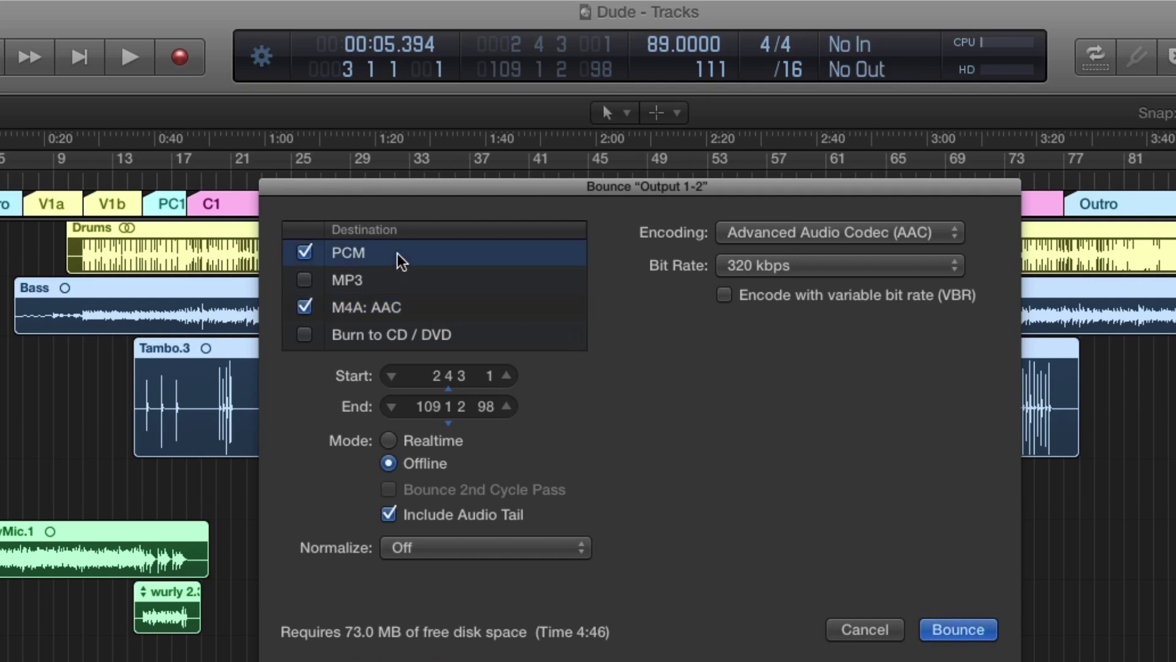
click(402, 308)
click(402, 253)
click(402, 306)
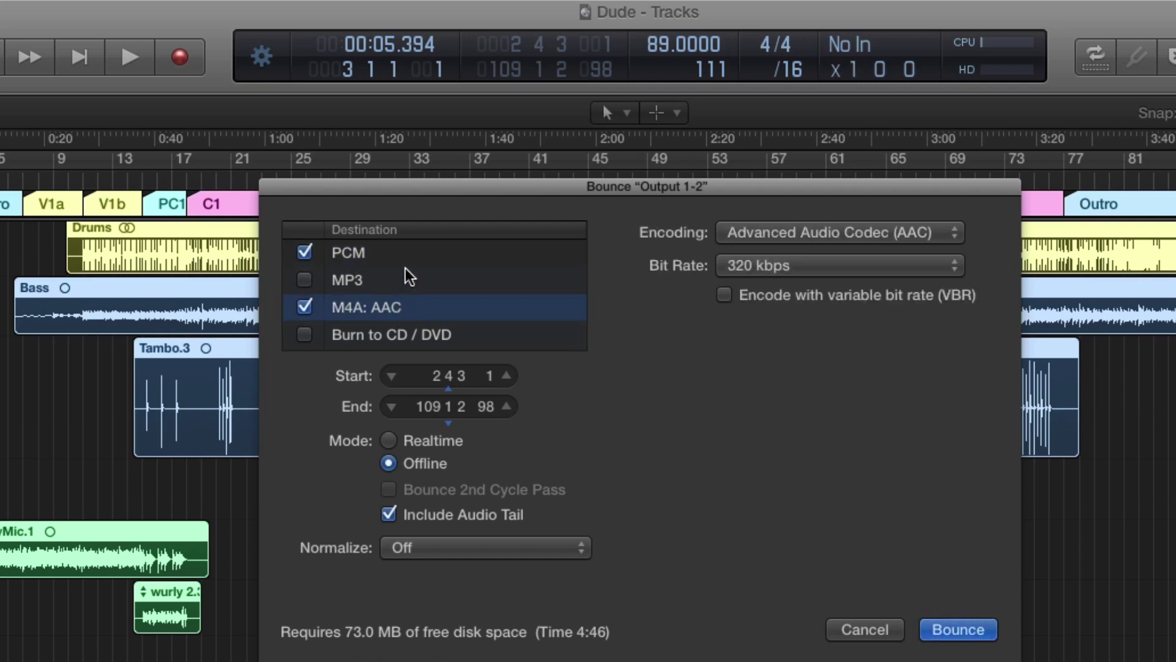
click(407, 254)
click(401, 305)
click(407, 254)
click(407, 306)
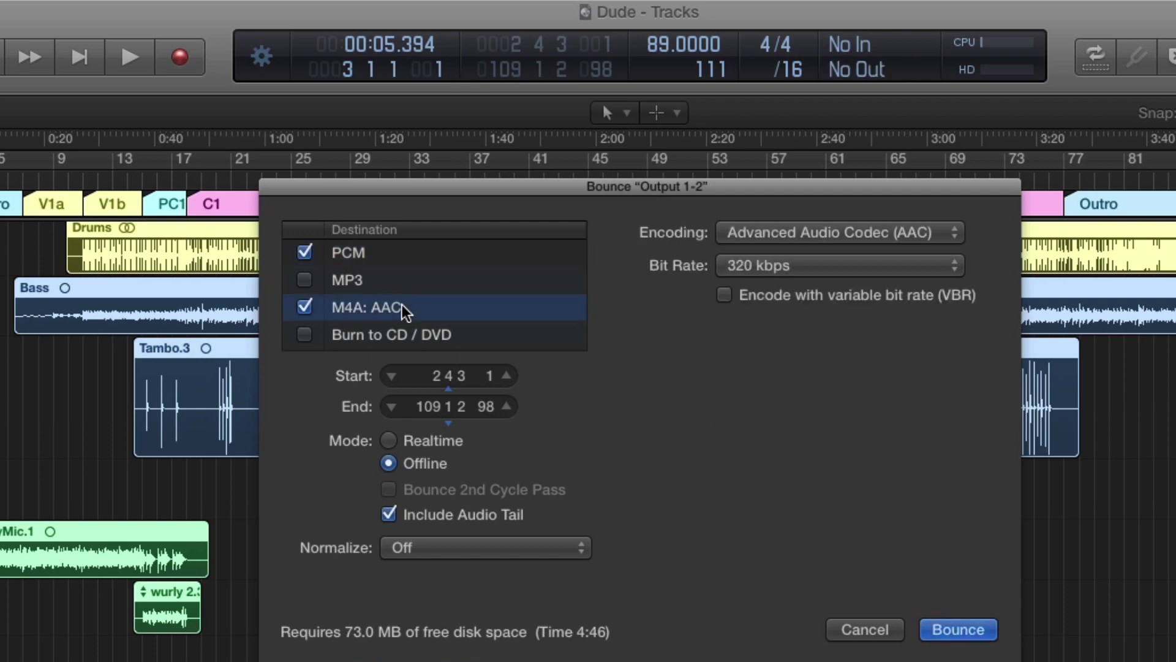
click(960, 632)
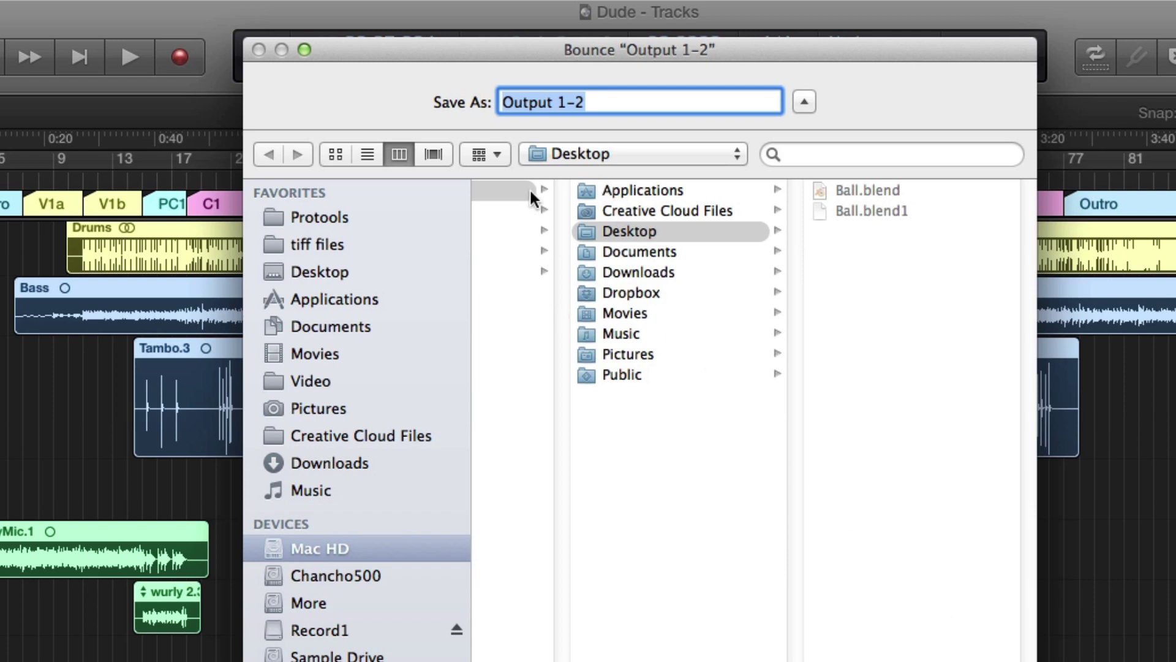
Save the bounce to the Desktop under the name 'Dude' and start bouncing.
click(629, 230)
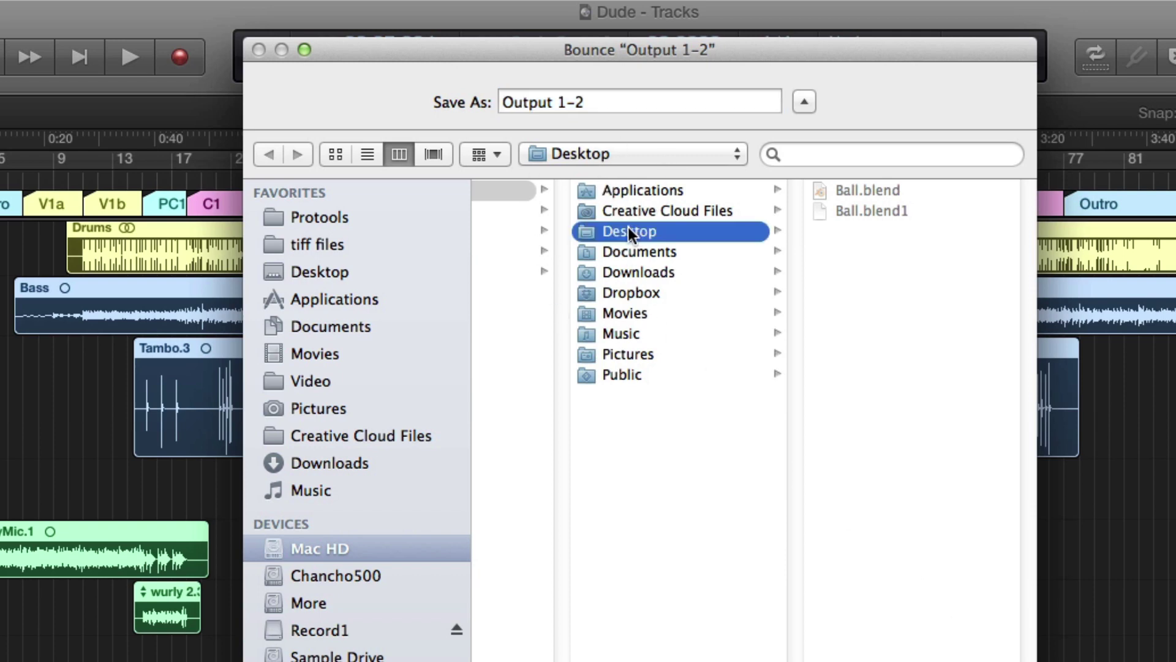
click(606, 105)
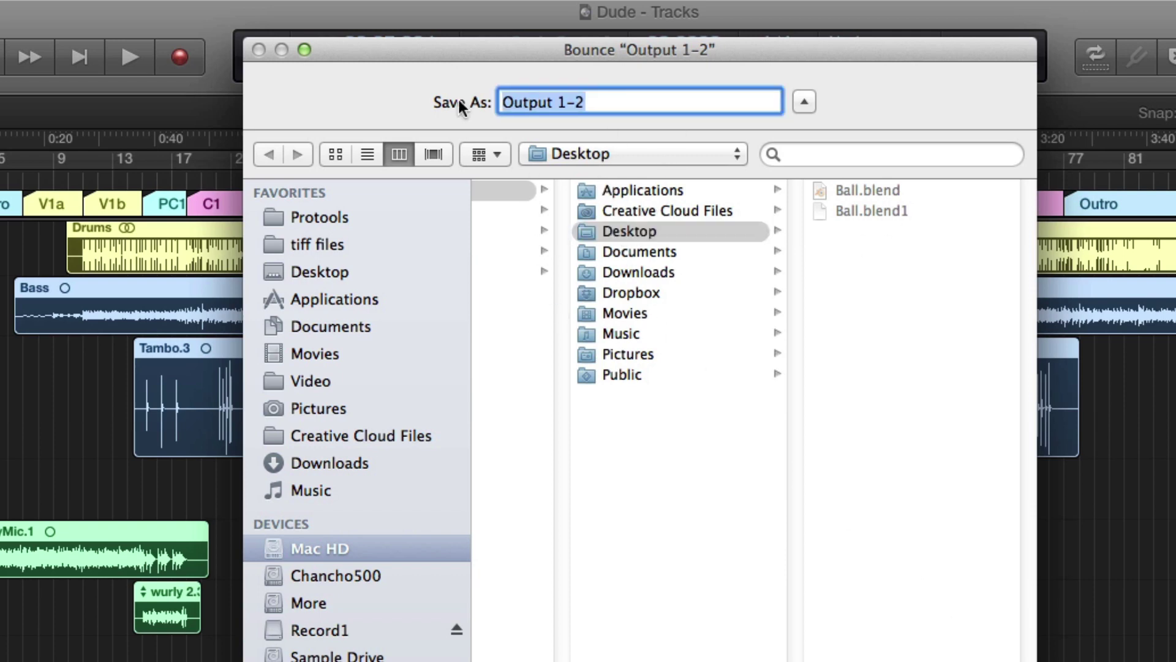
text(Dude)
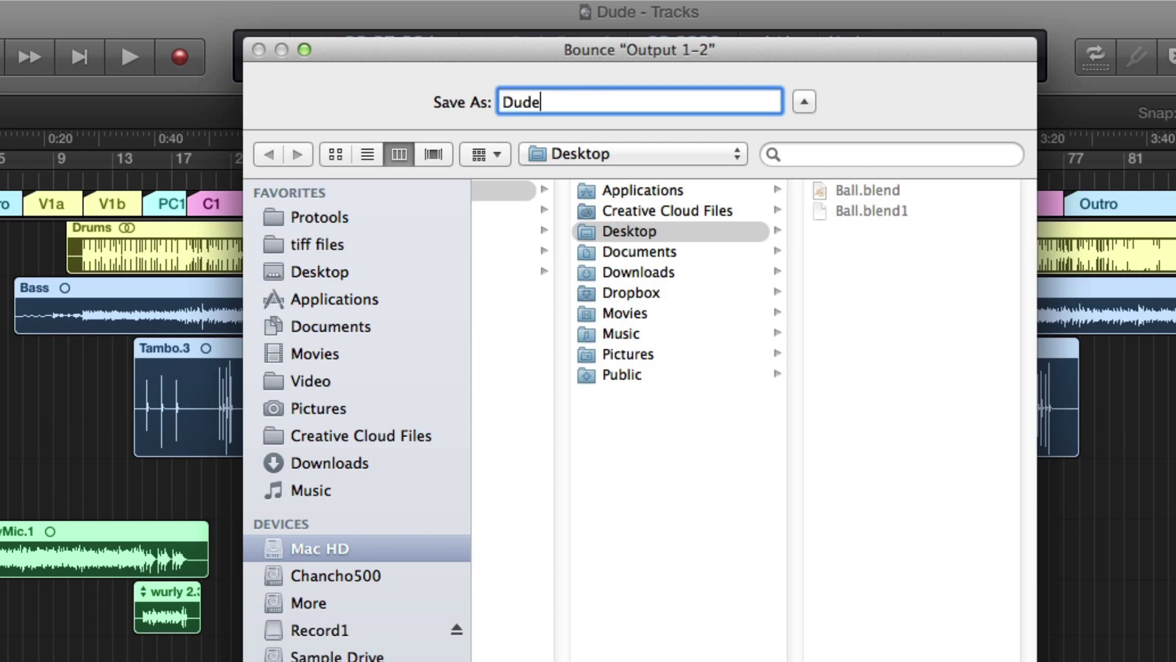
key(Return)
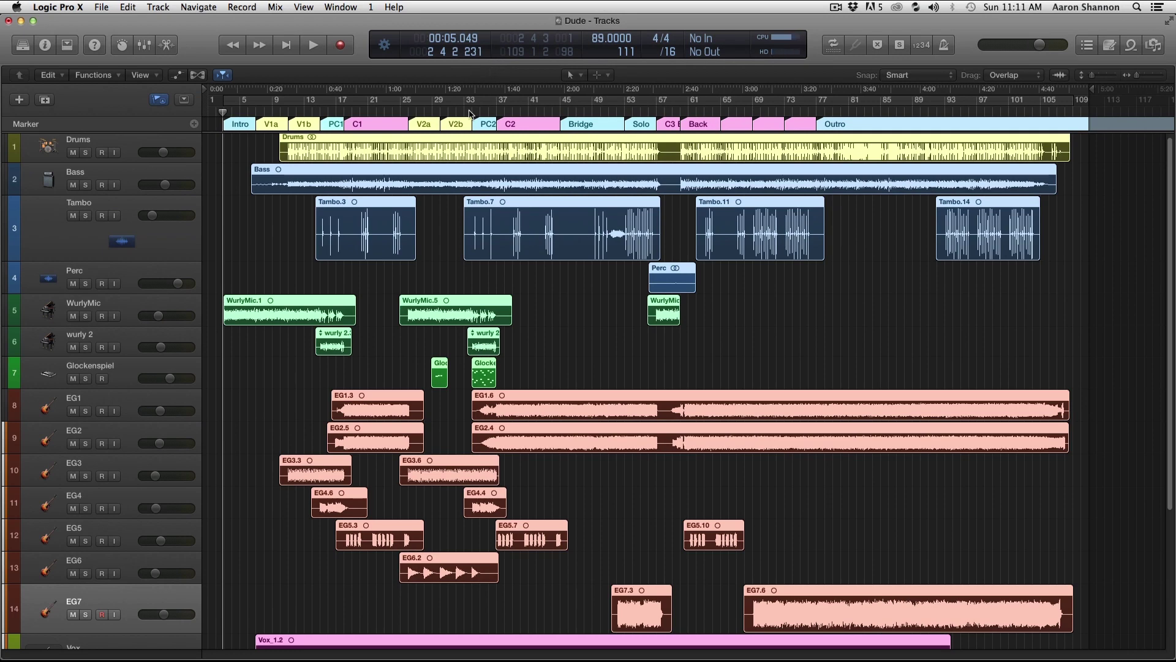
Hide Logic Pro X and drag Dude.wav and Dude.m4a toward the desktop centre.
click(69, 6)
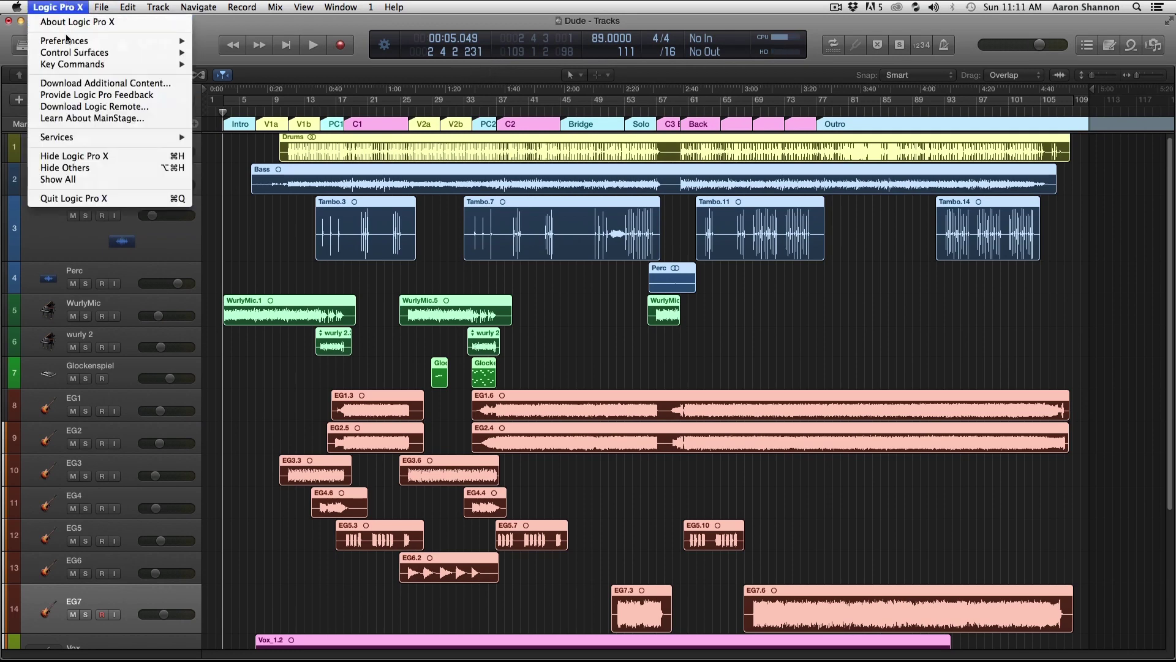
click(65, 158)
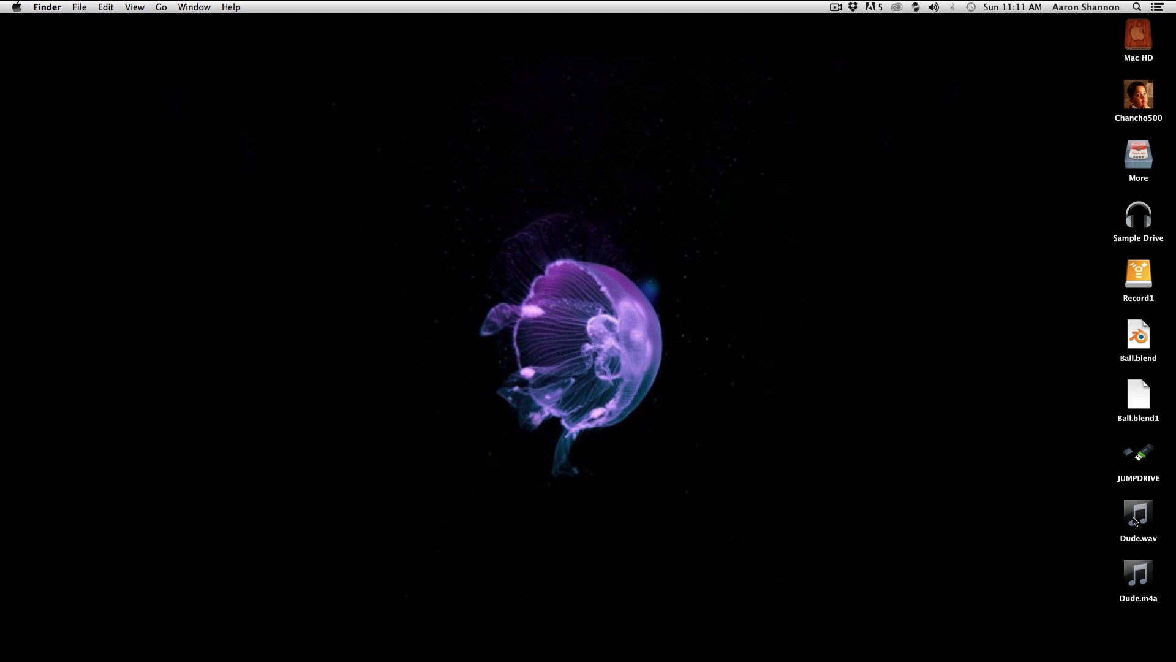
drag(1097, 524, 1160, 603)
drag(1139, 527, 843, 153)
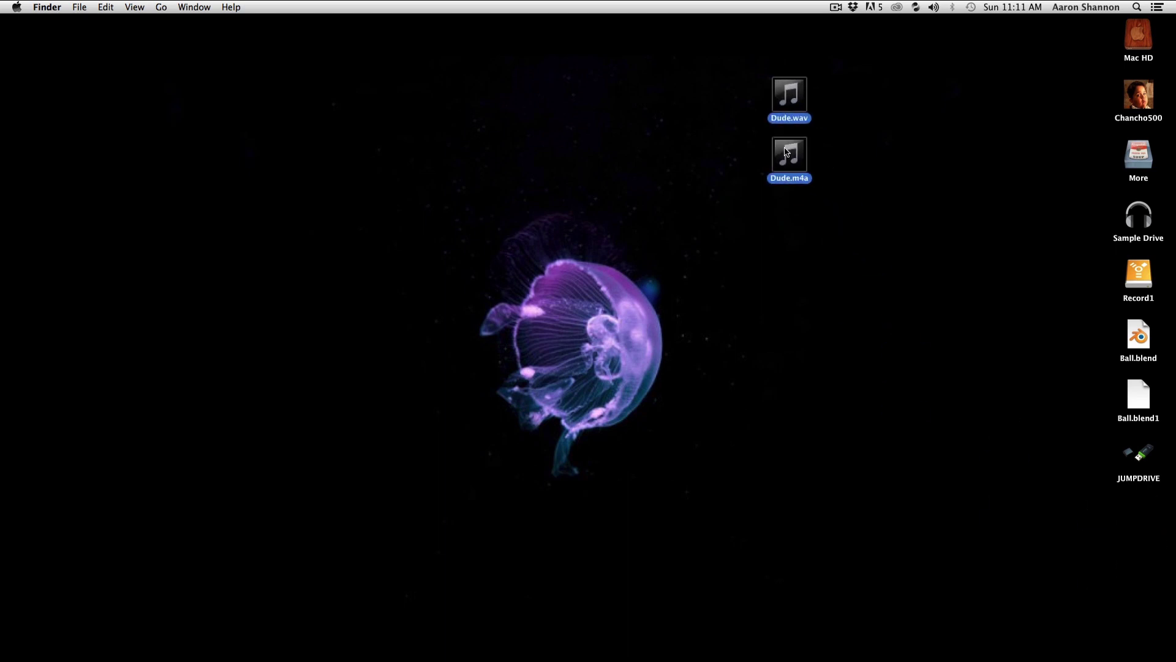
click(856, 165)
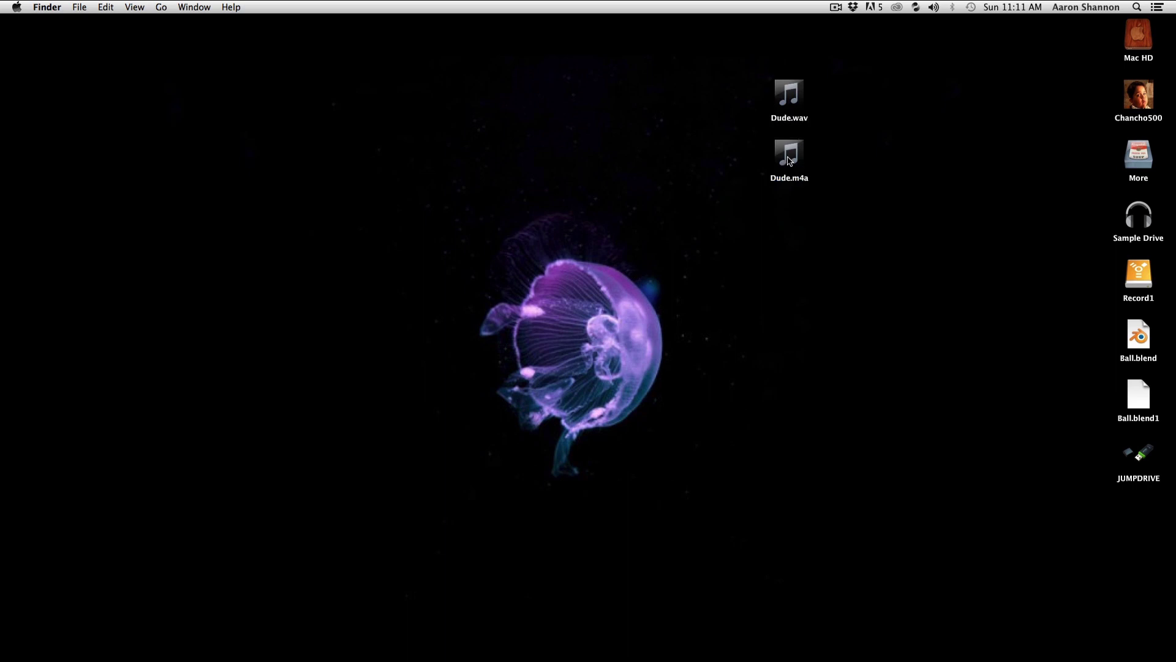
Separate Dude.m4a and Dude.wav on the desktop, then start Toast on a new Audio CD project.
drag(790, 160, 962, 161)
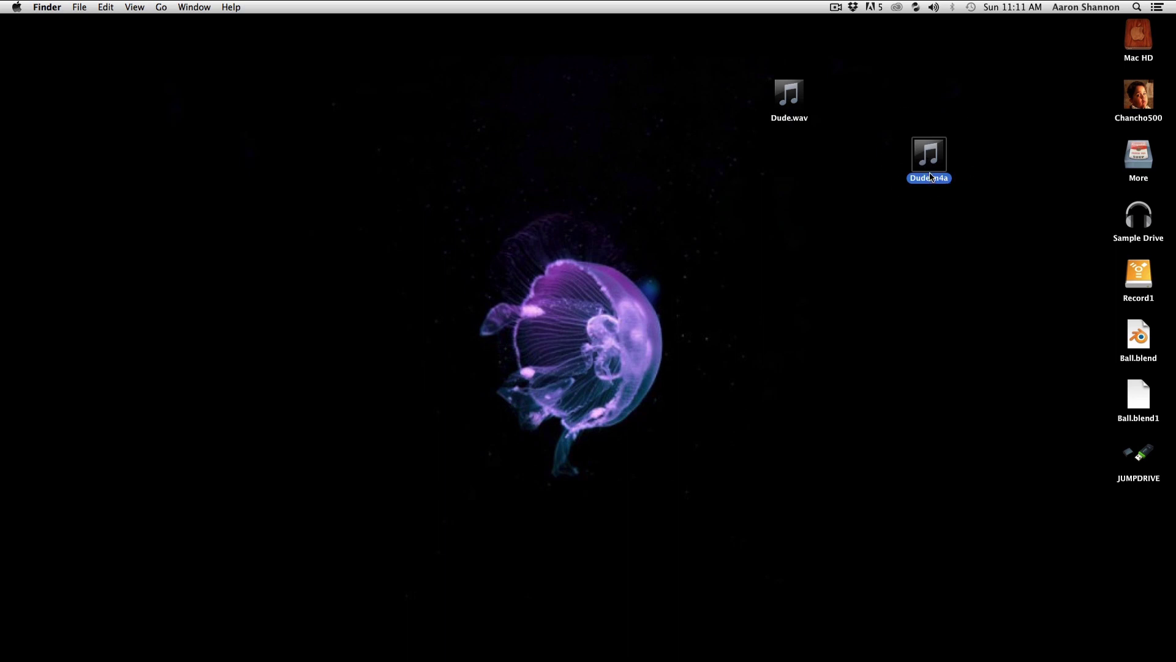
drag(788, 93, 790, 335)
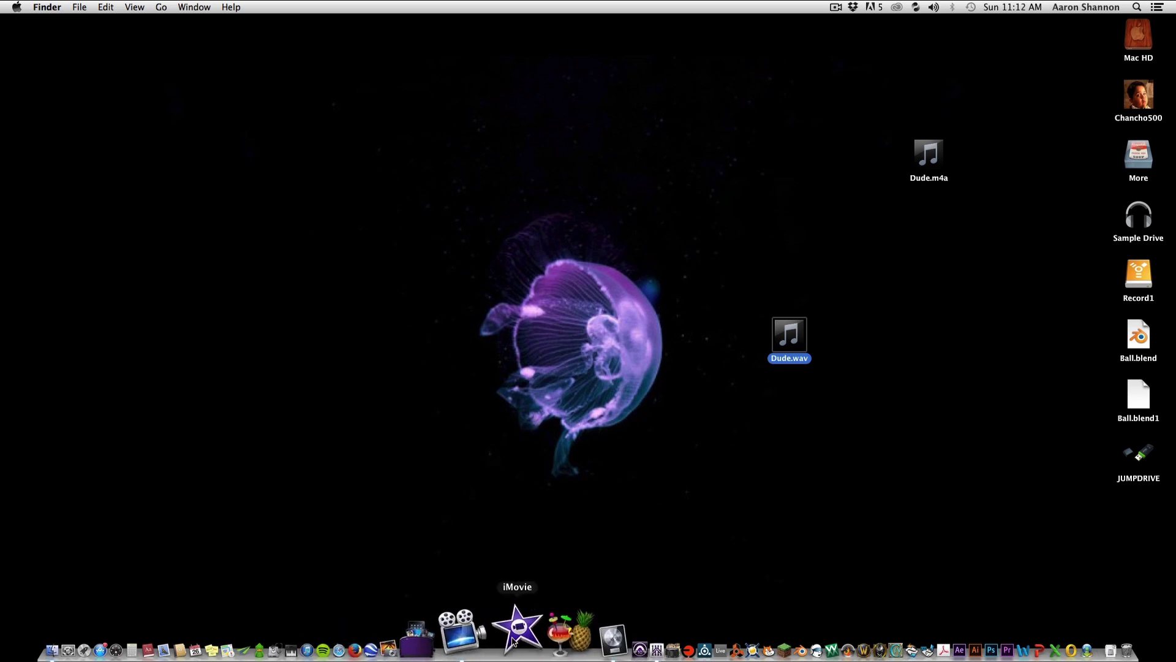
click(482, 640)
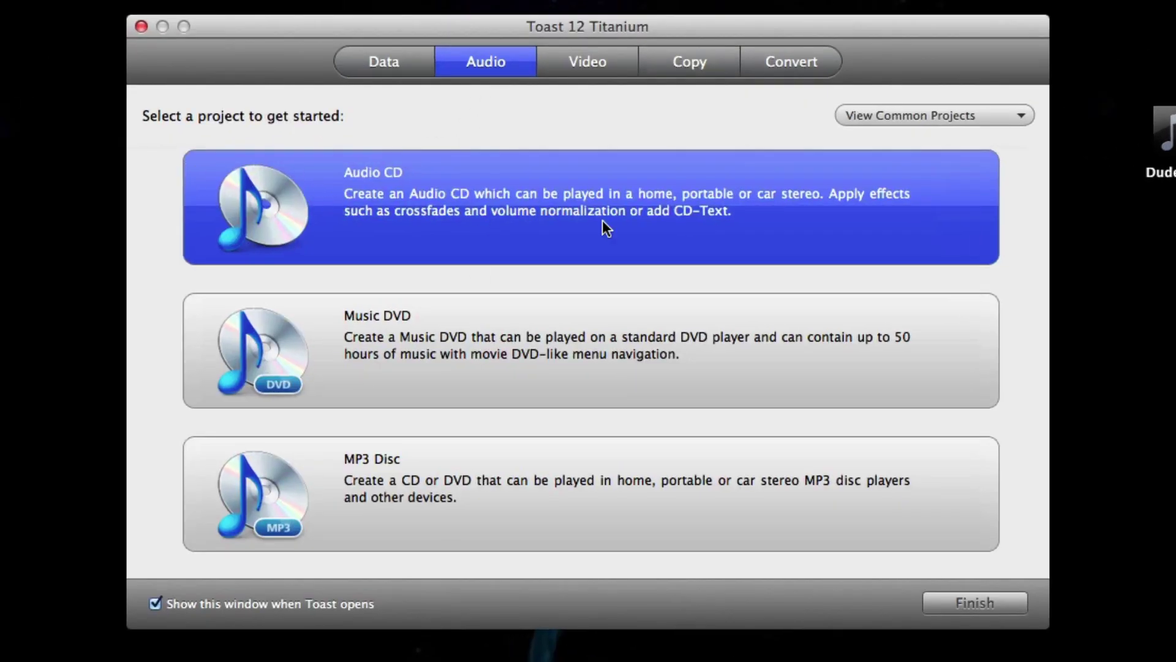
click(973, 600)
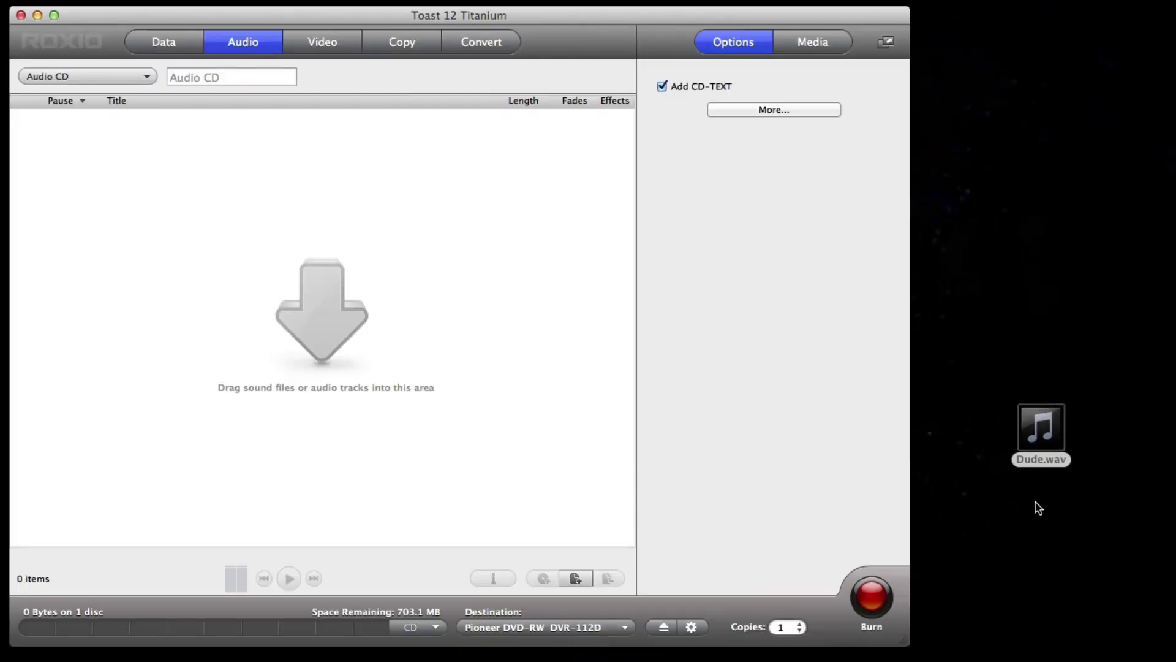
Add Dude.wav to the track list and set the disc type to Enhanced Audio CD.
drag(1048, 435, 193, 314)
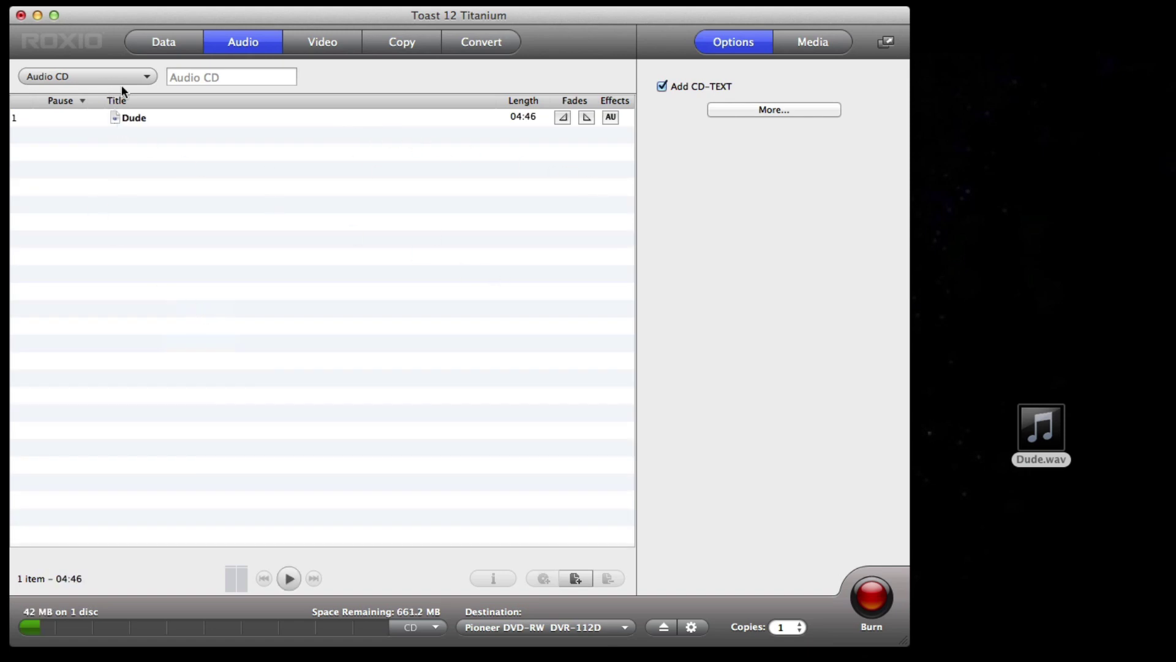
click(47, 79)
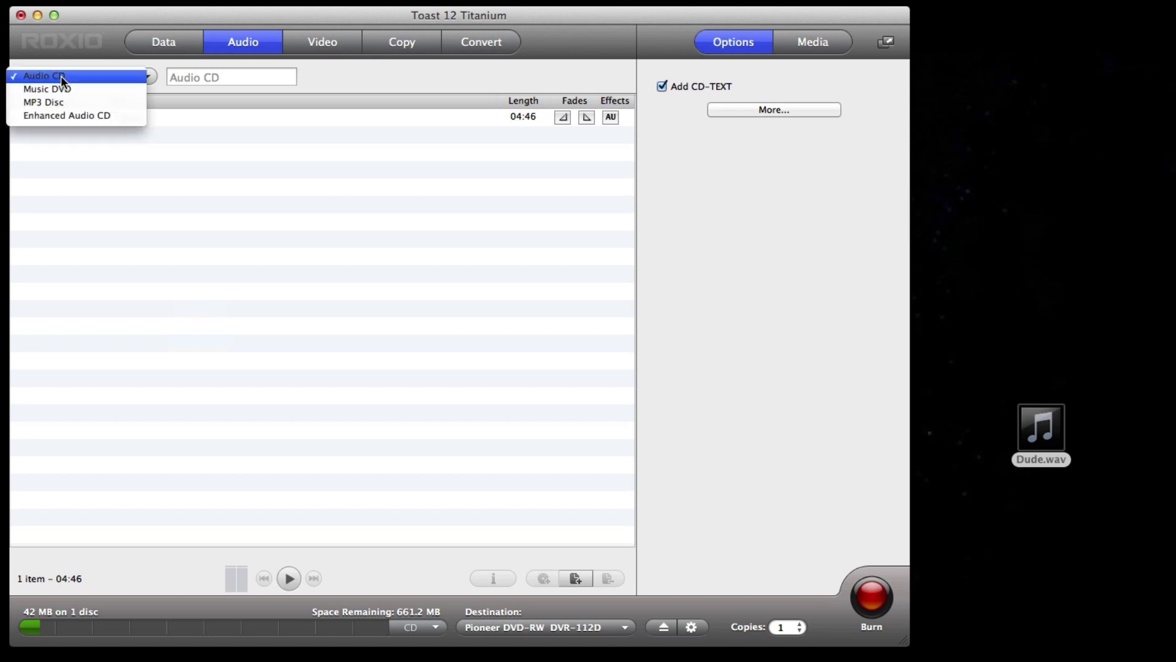
click(115, 115)
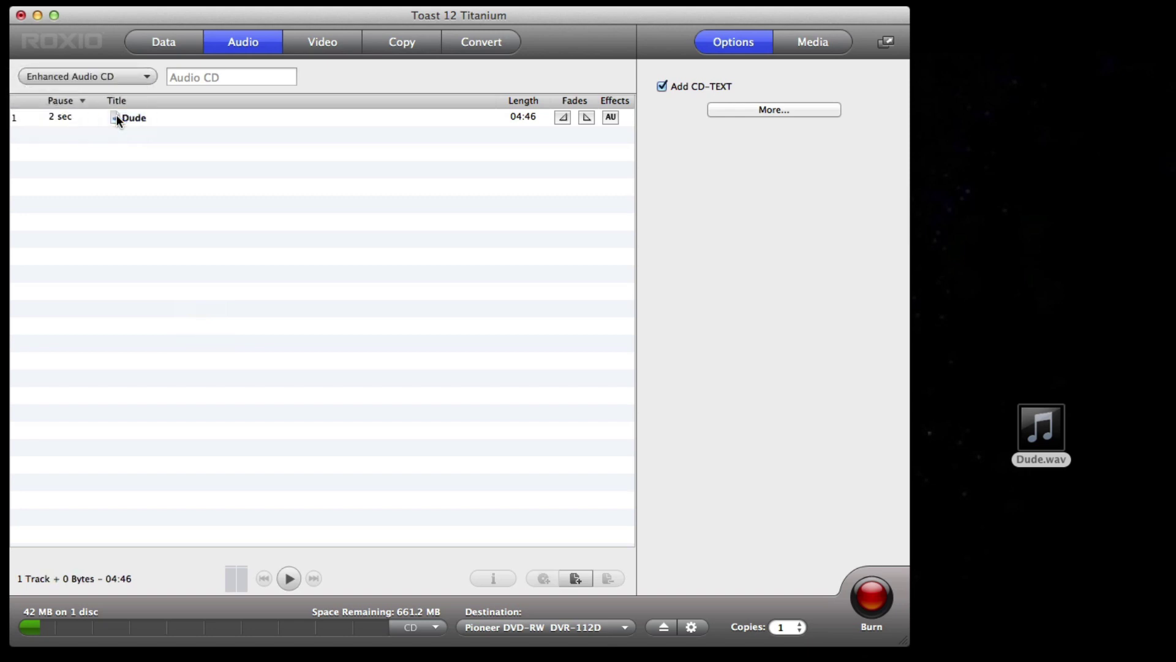
click(87, 71)
click(57, 77)
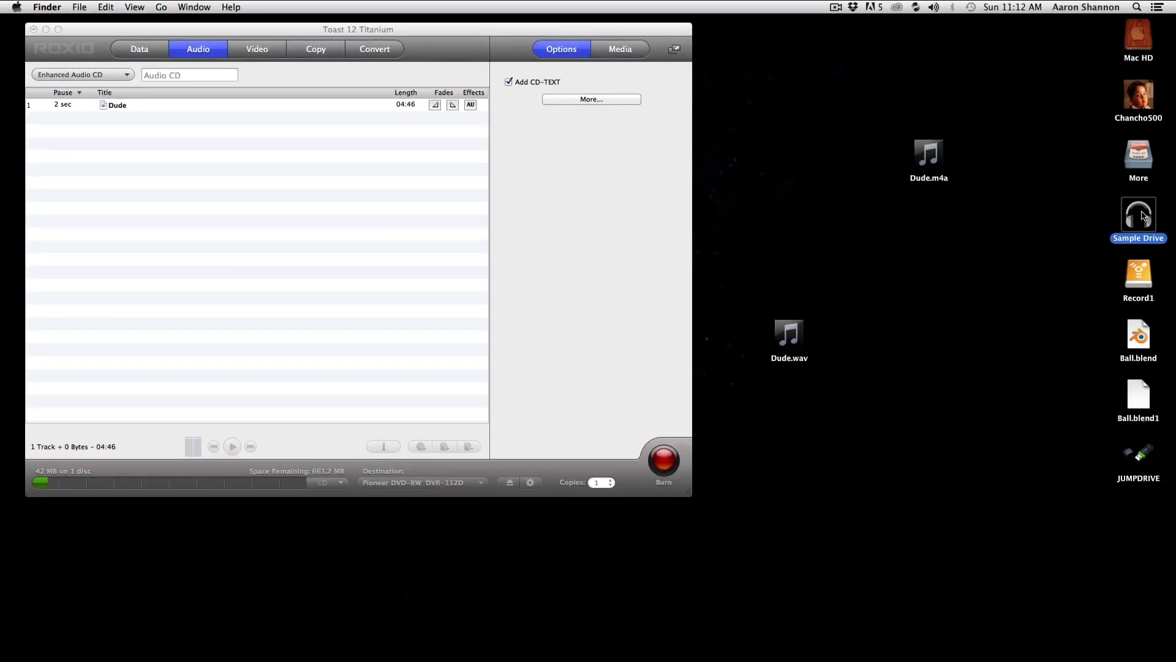
Drag Dude.logicx from the Sample Drive's logic folder into the disc's Data contents.
double_click(1138, 216)
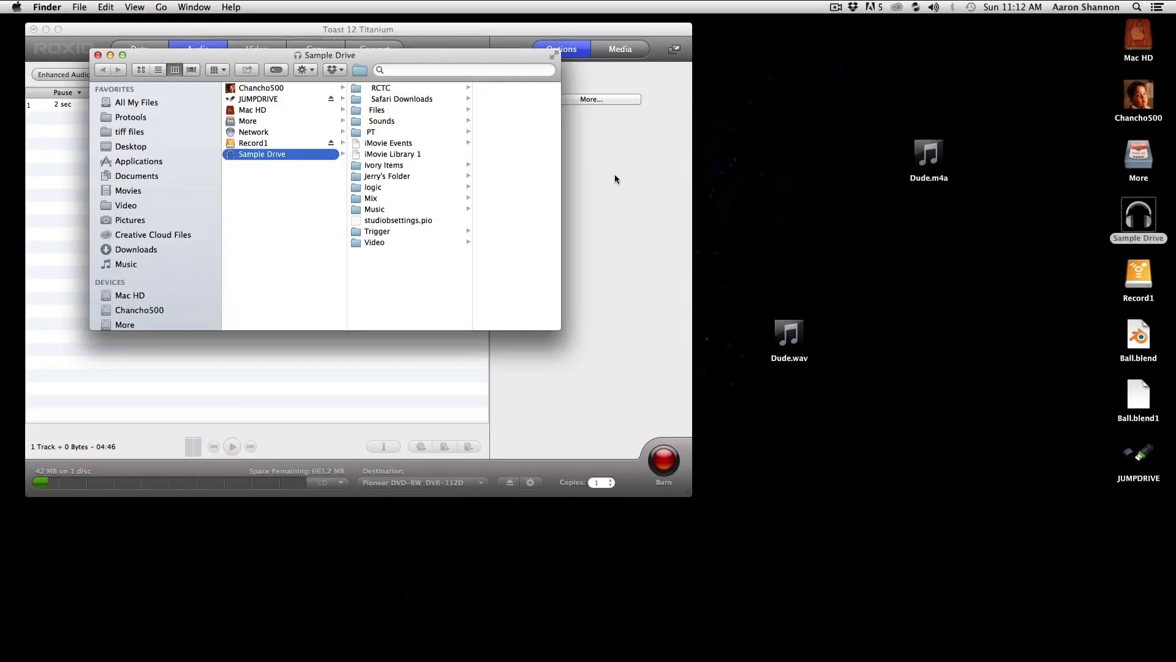
drag(470, 55, 1045, 128)
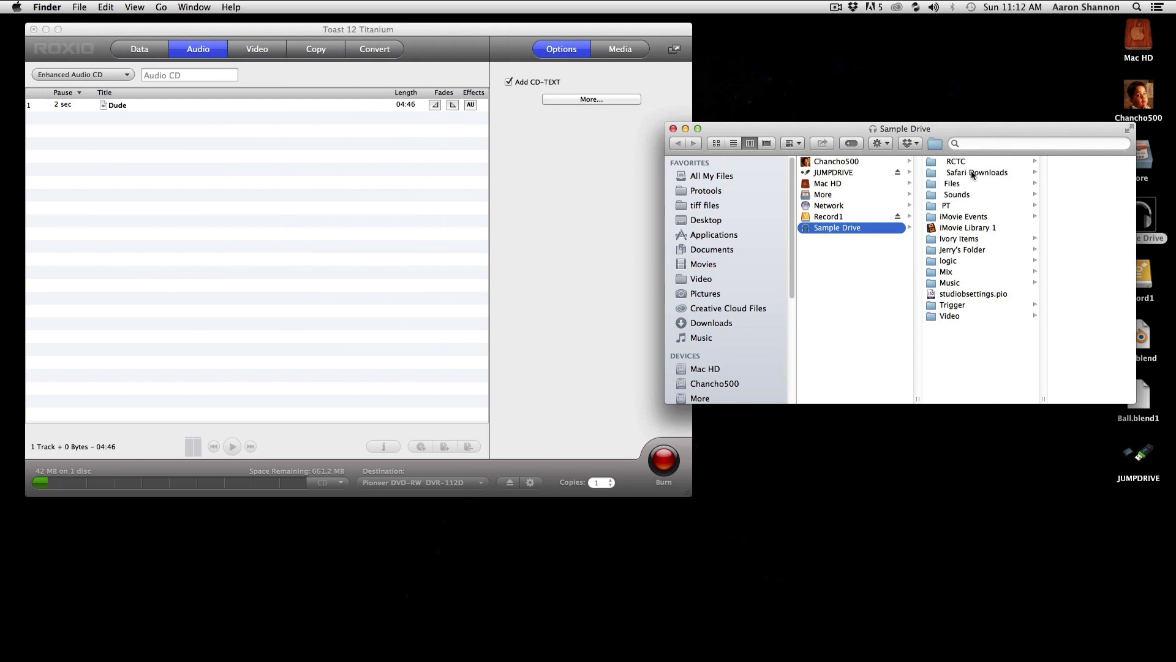
click(953, 262)
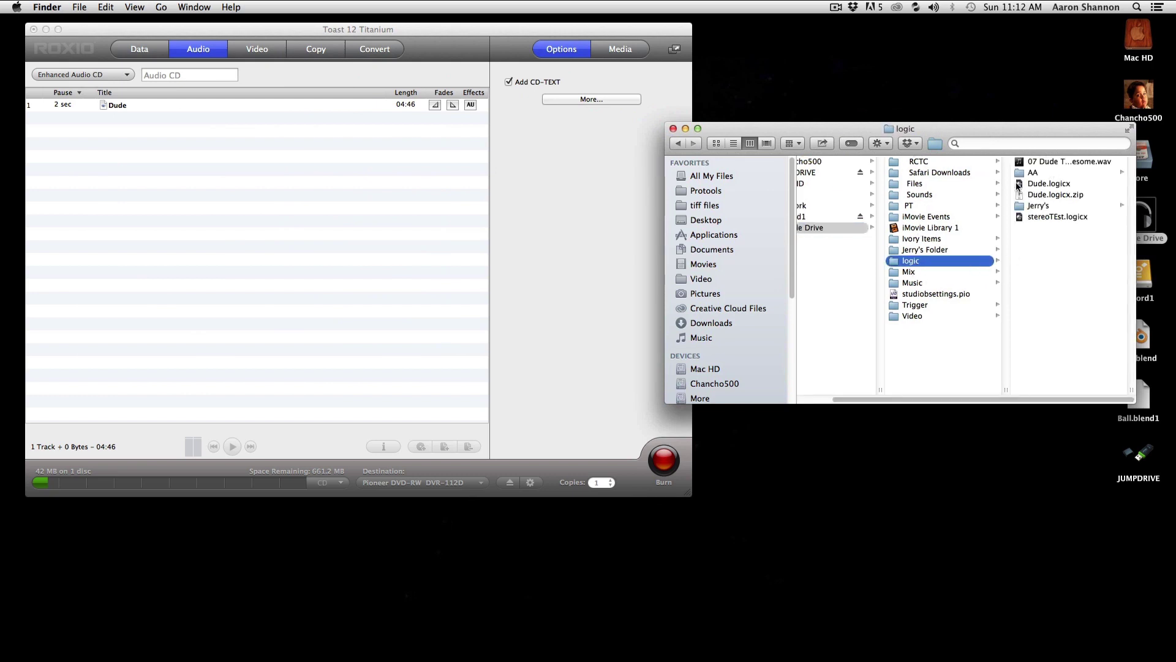
click(146, 55)
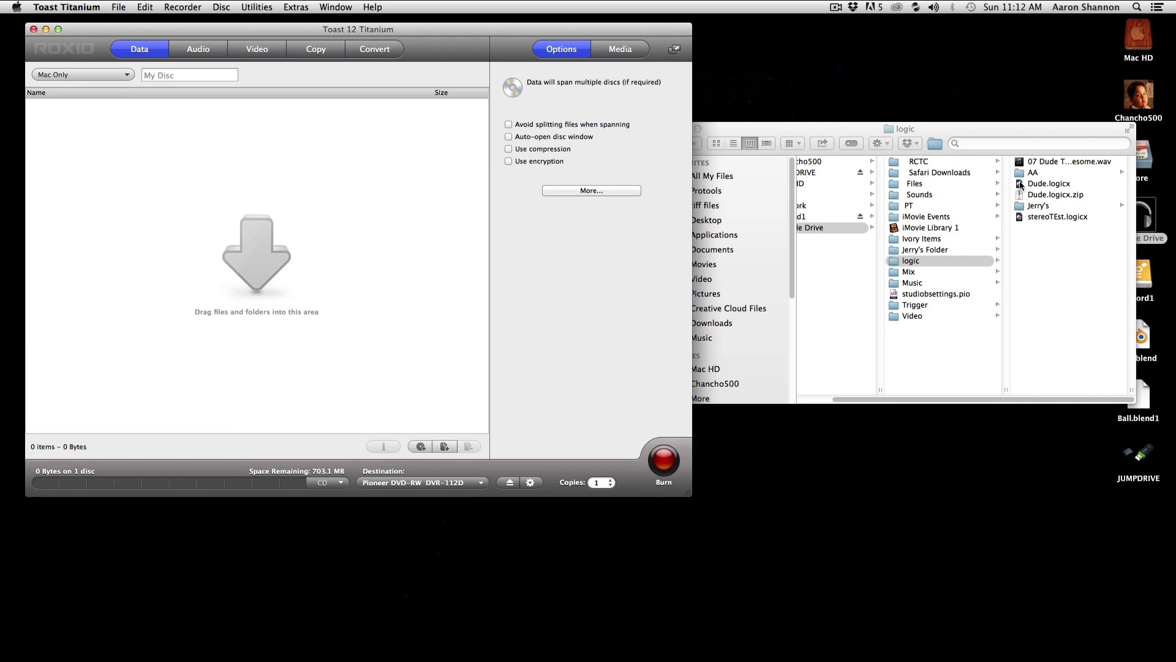
drag(1020, 185, 300, 228)
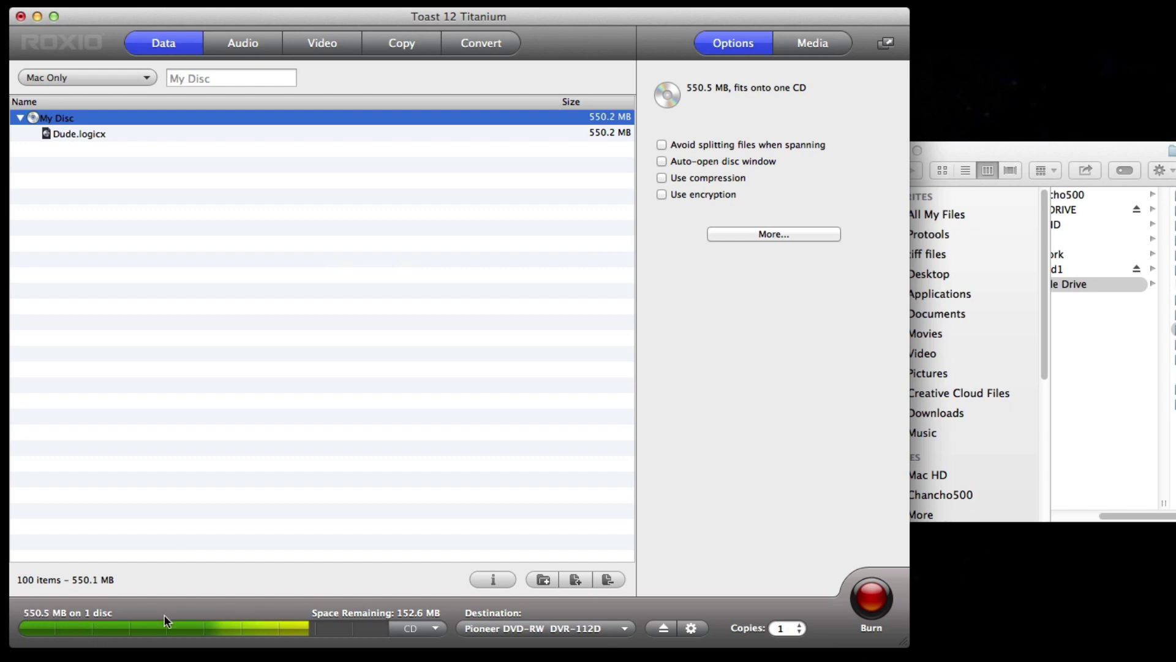
click(943, 152)
click(883, 151)
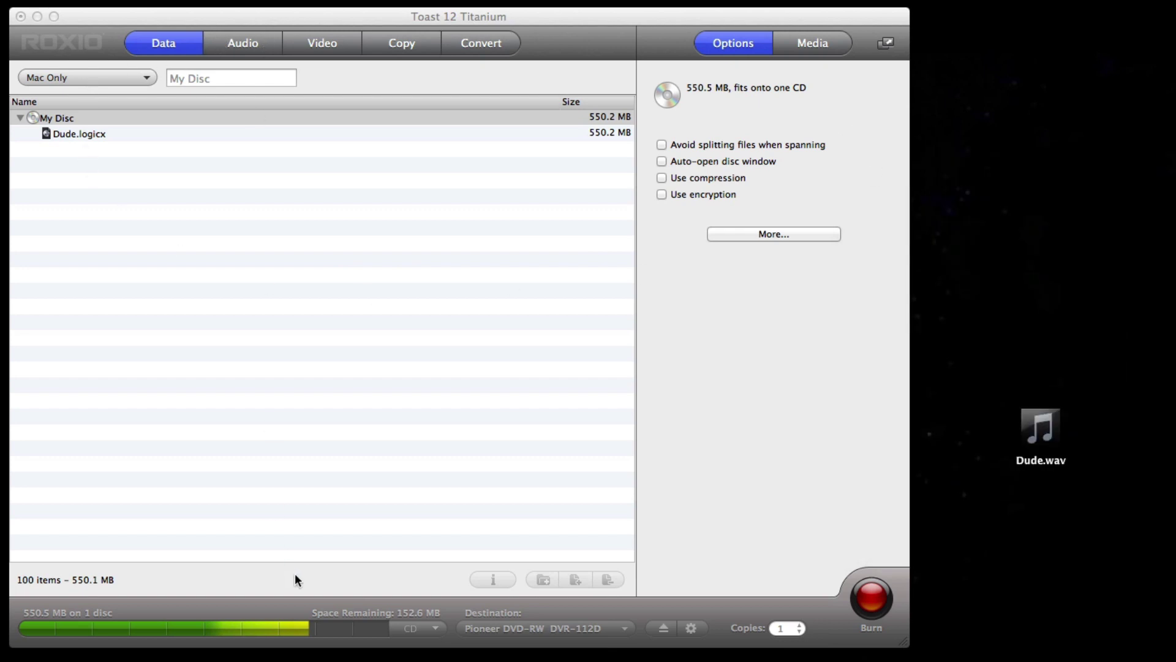
click(245, 44)
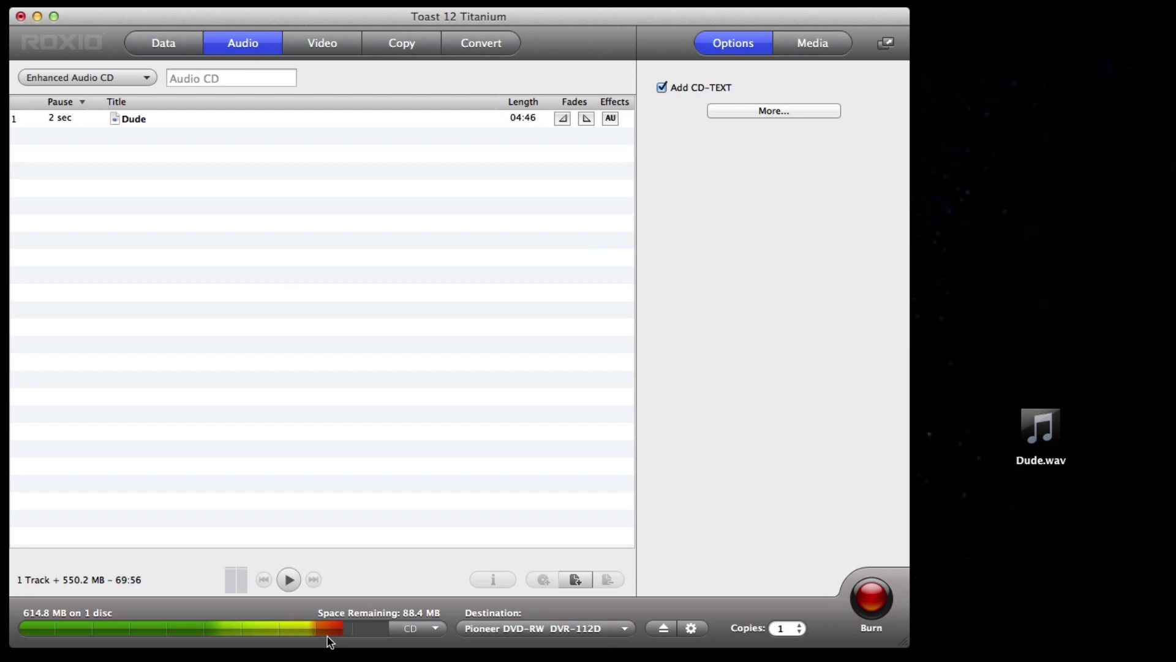
Reselect Enhanced Audio CD as the disc format and confirm Dude.logicx is in the Data portion.
click(103, 78)
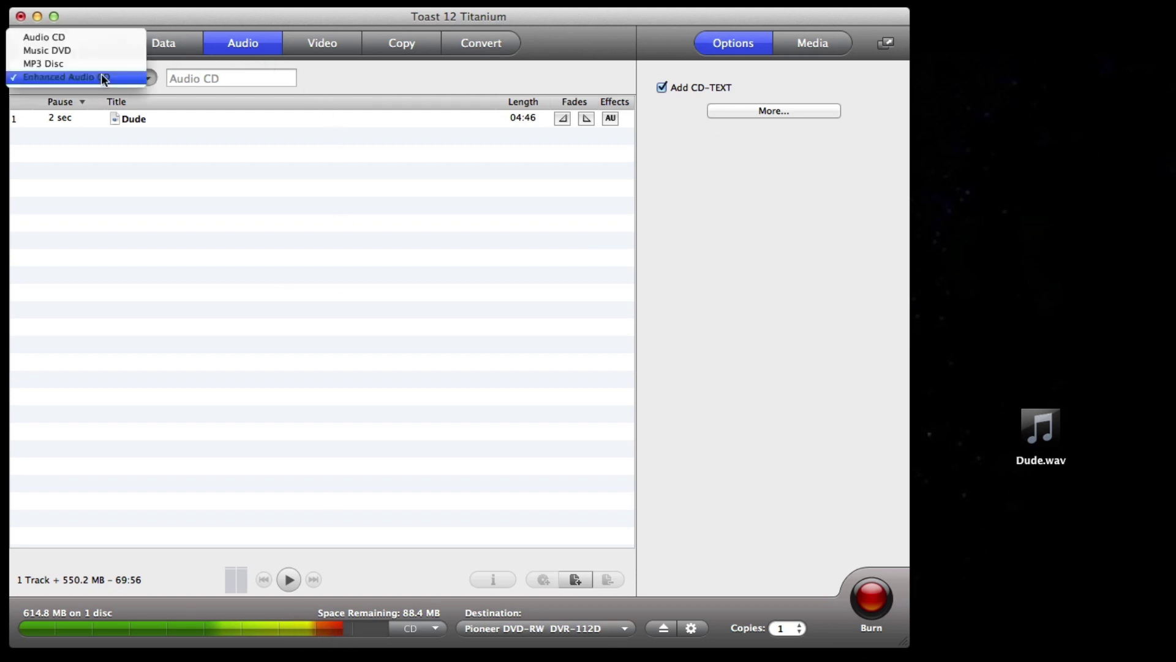
click(105, 38)
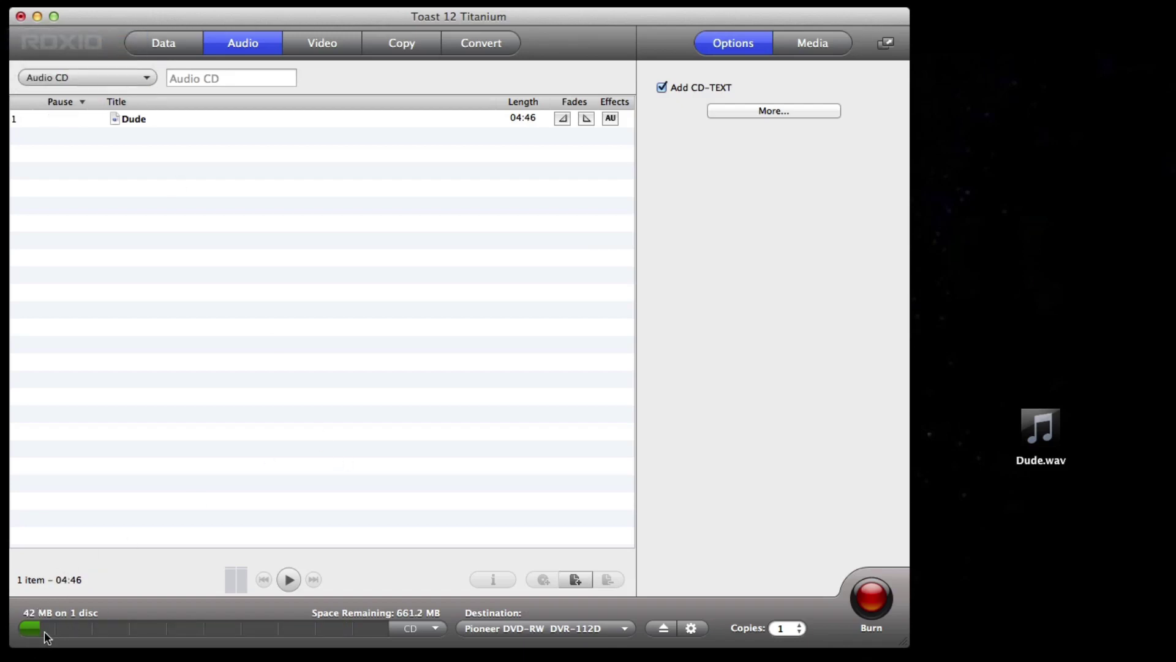
click(149, 78)
click(129, 117)
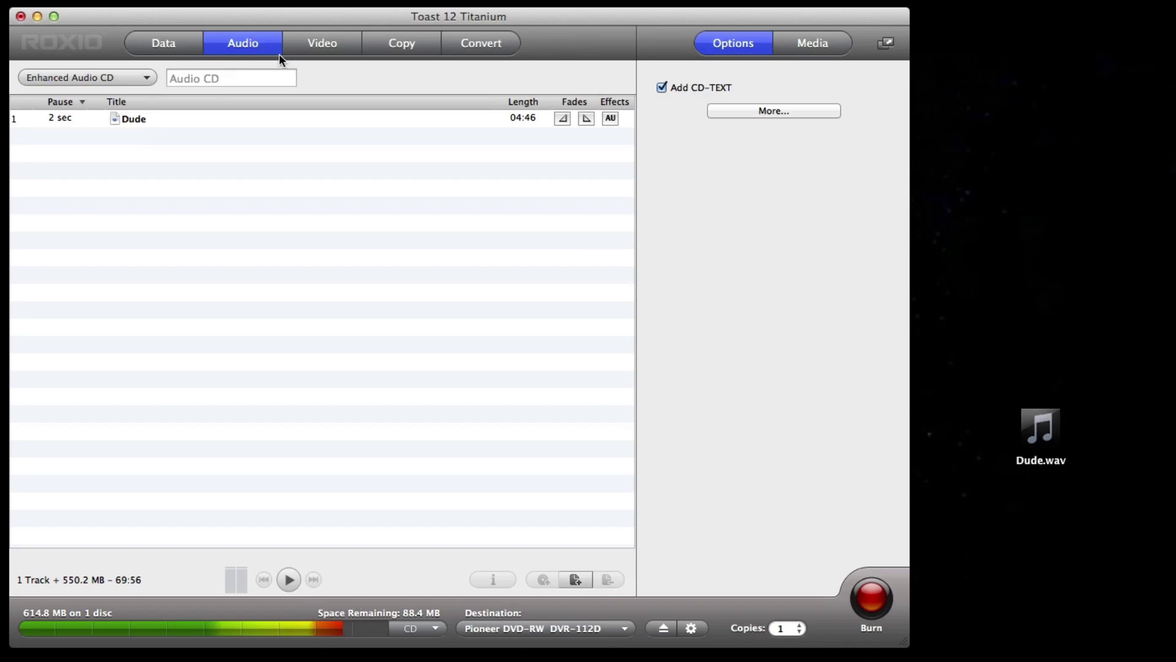
click(165, 44)
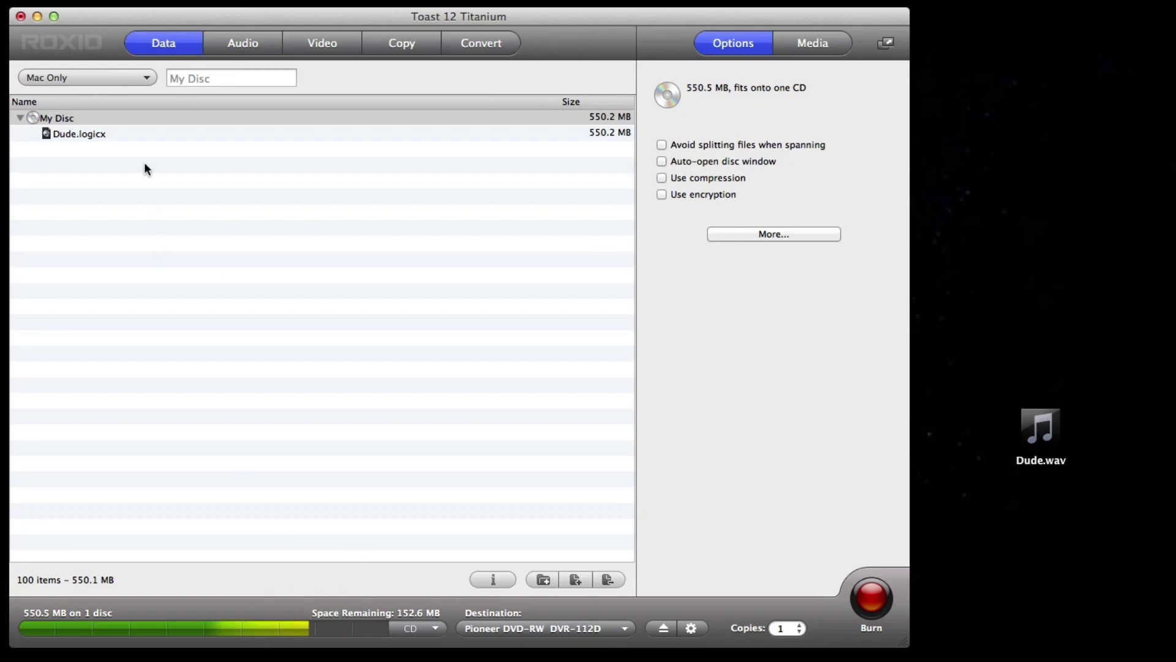
click(230, 42)
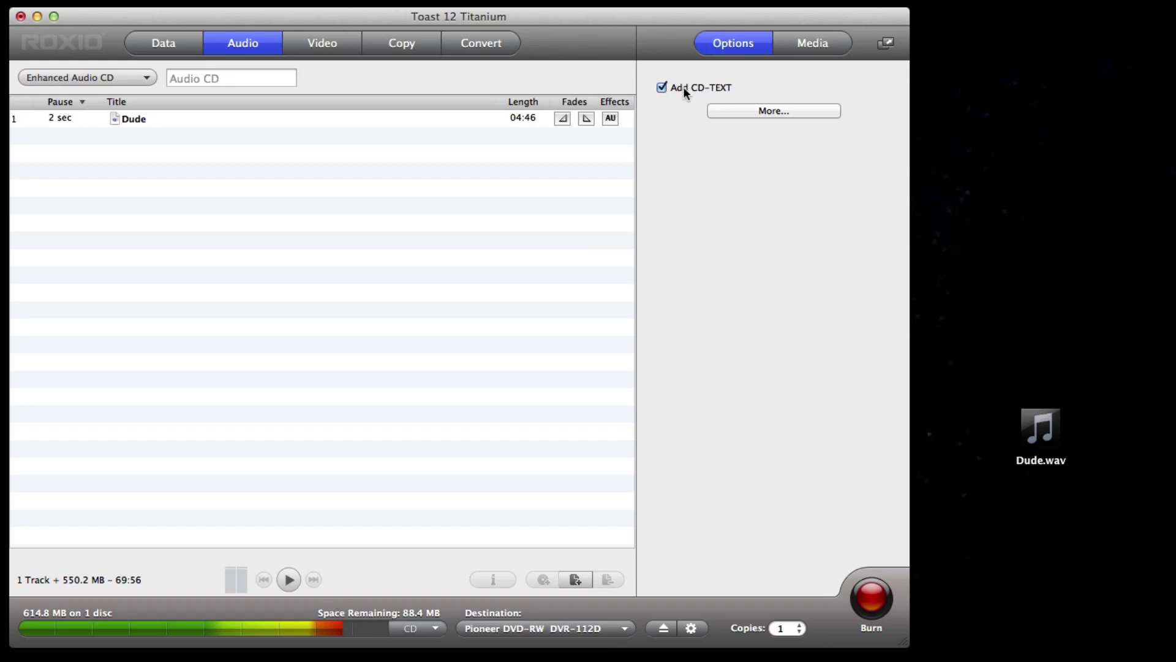
Enter CD-Text title 'Dude' and artist 'All Star United' for the disc, then recheck and confirm.
click(742, 109)
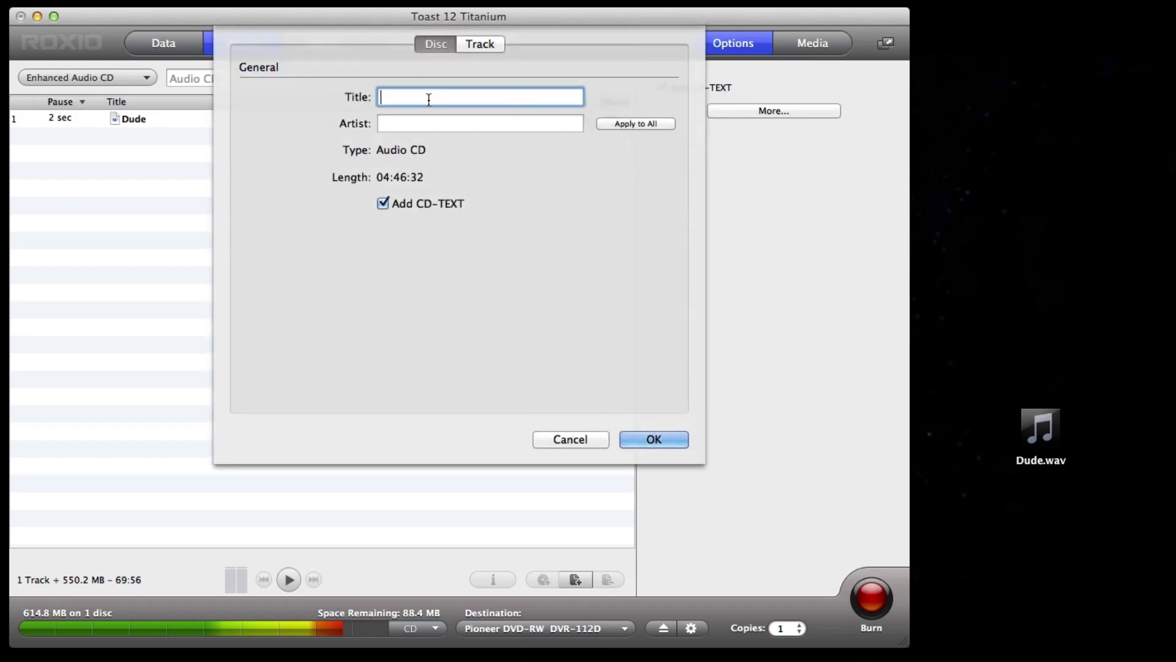
text(Dude)
click(422, 121)
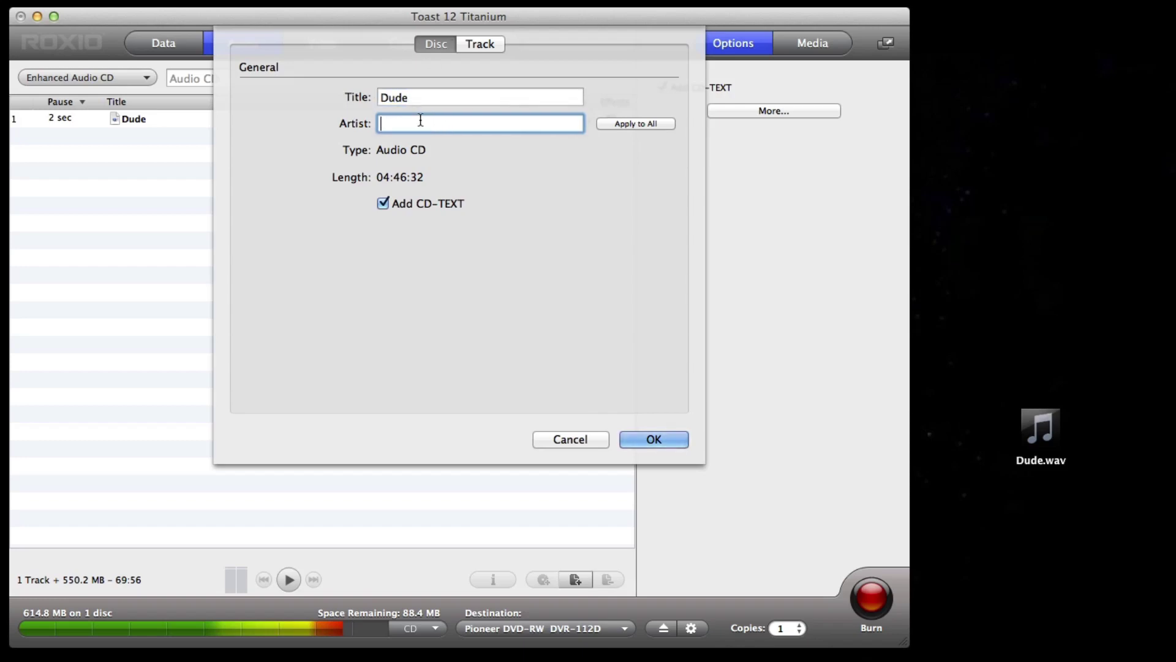
text(All Star United)
key(Return)
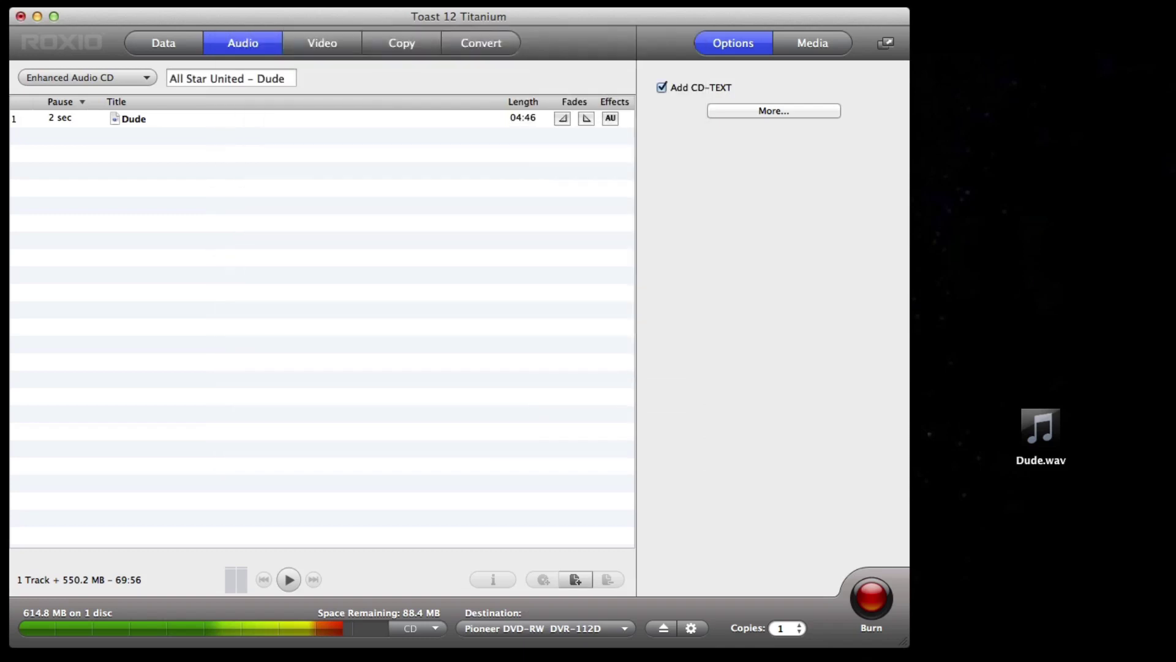
click(765, 113)
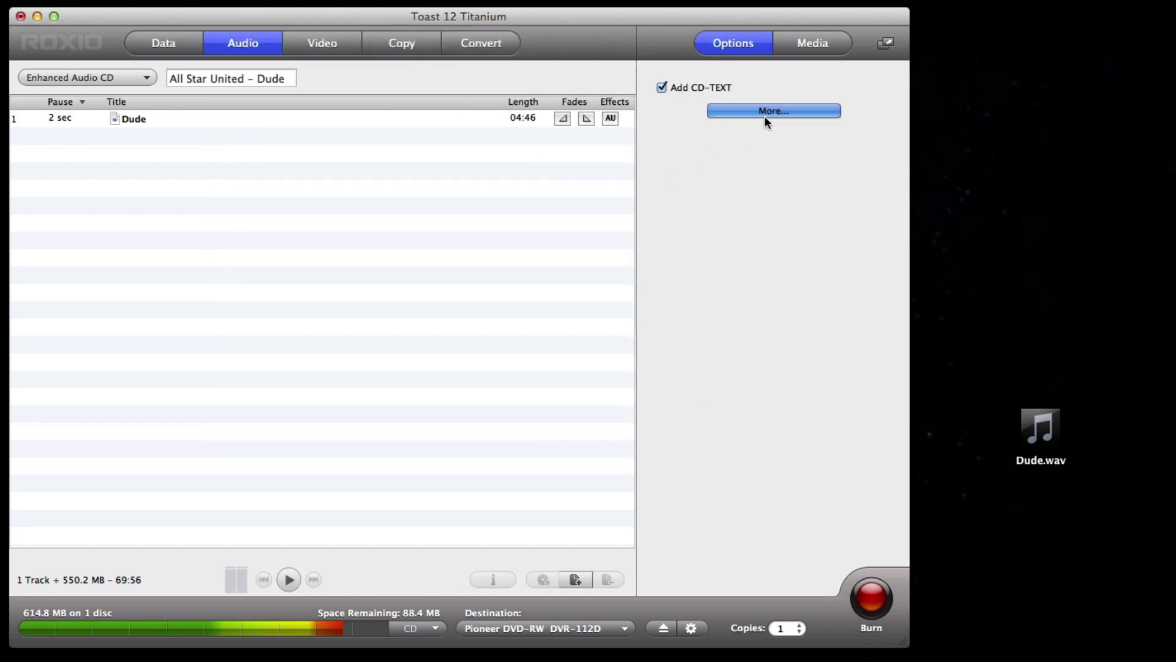
click(654, 439)
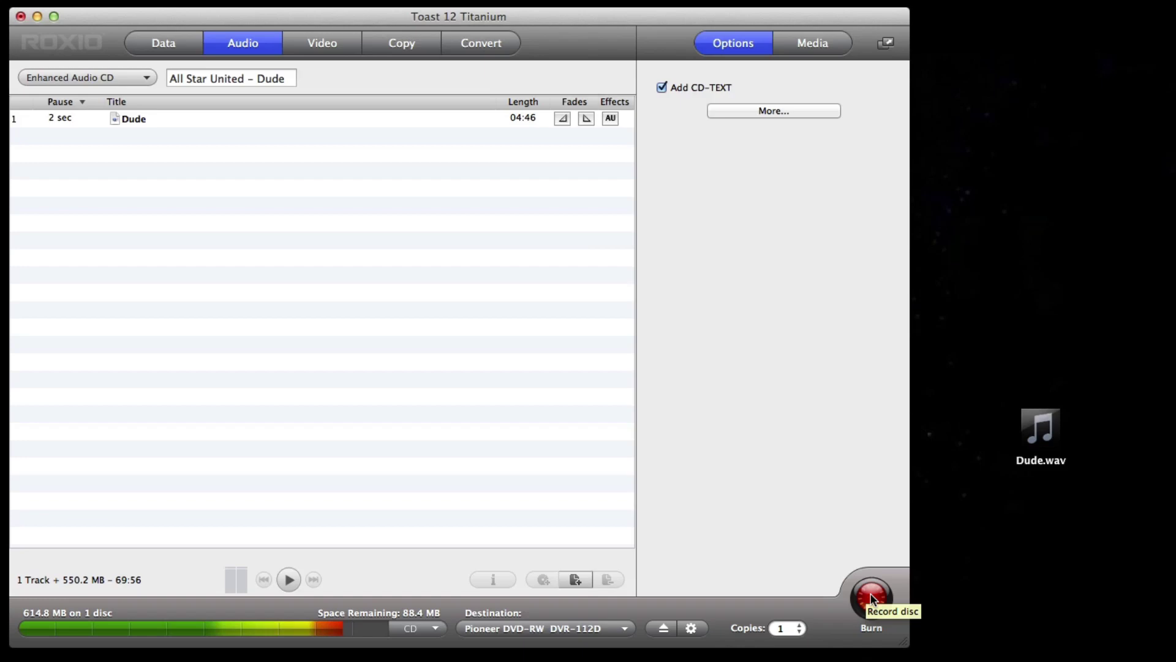
Burn the Enhanced Audio CD, mount it on the desktop and dismiss the label notice.
click(873, 598)
click(873, 597)
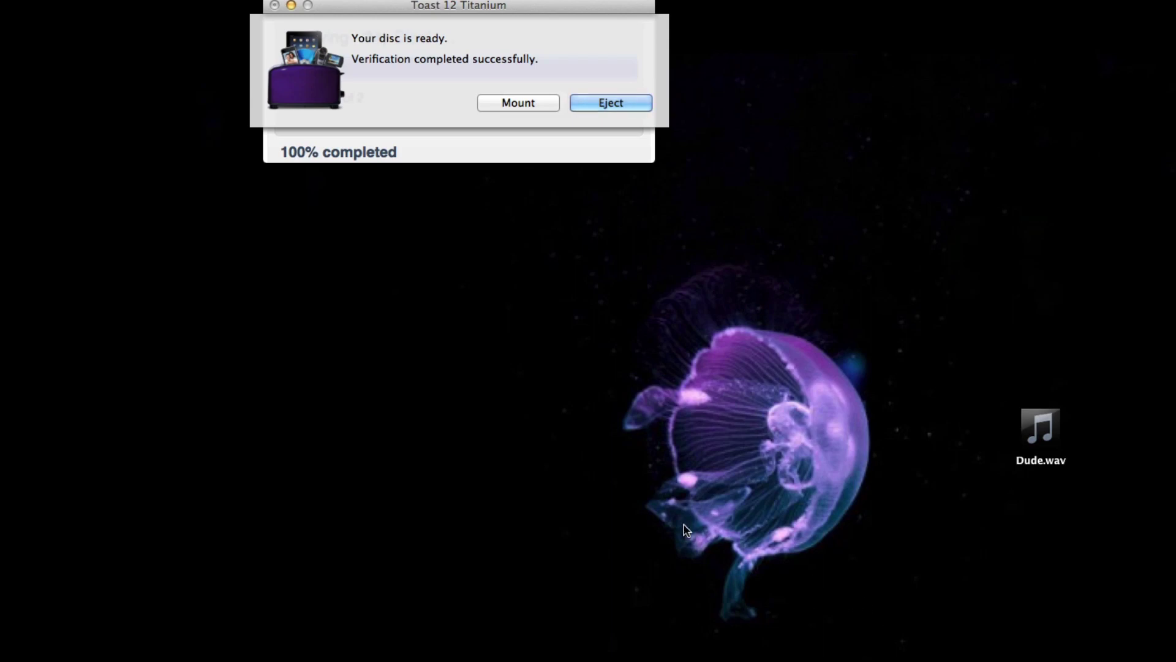
click(530, 102)
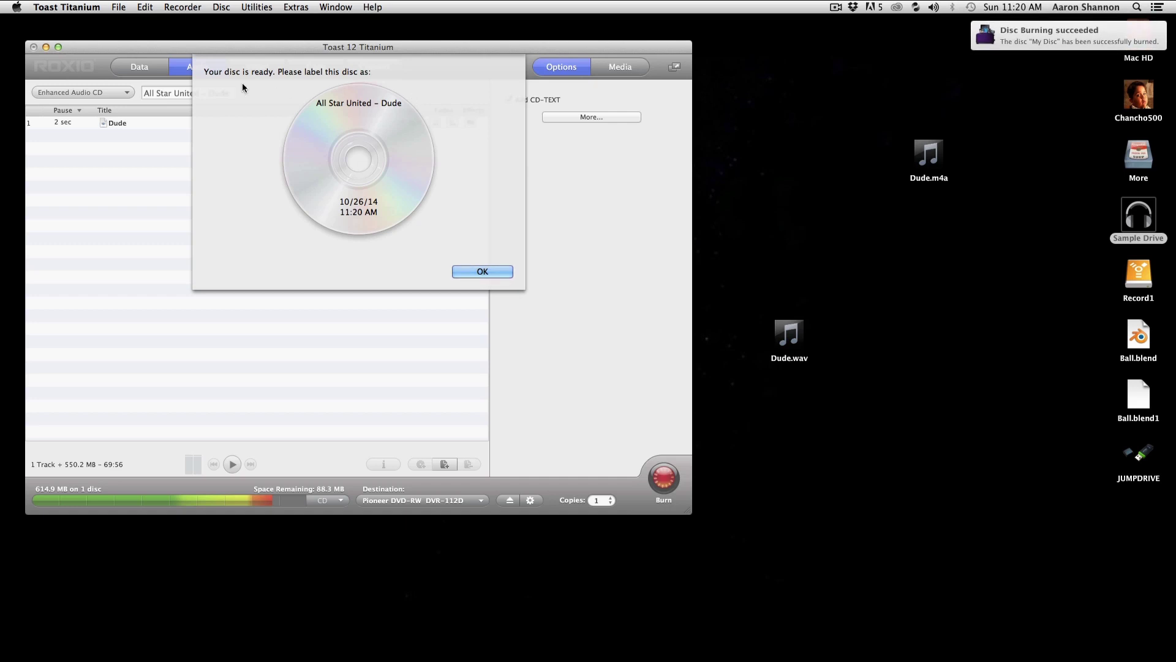
click(482, 271)
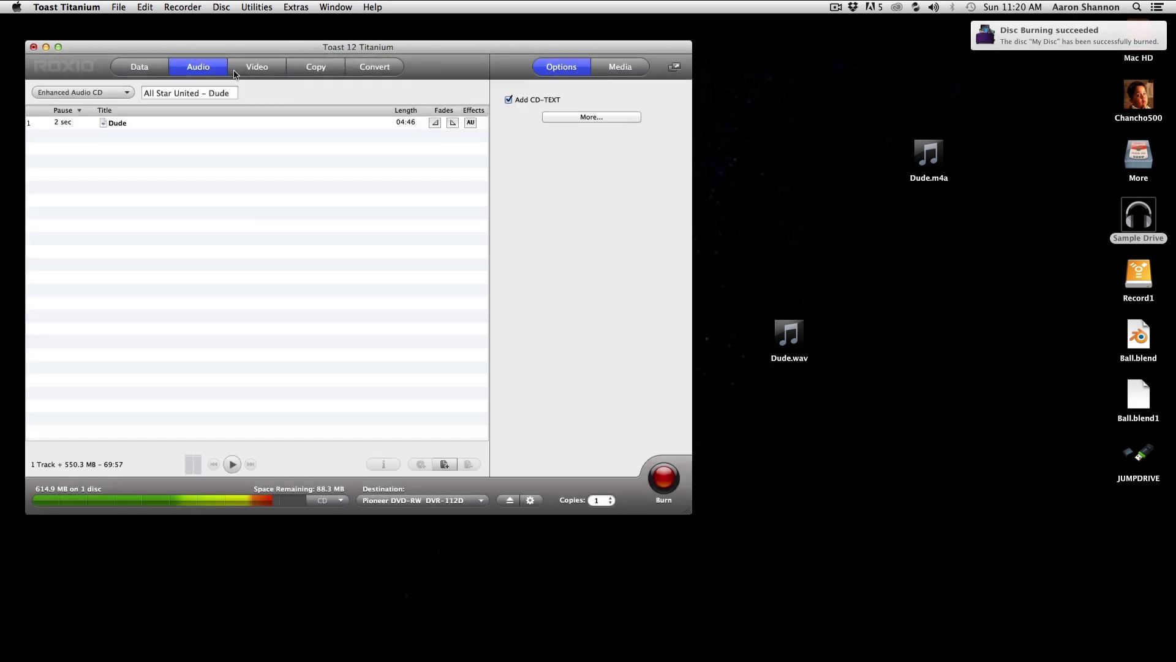
Quit Toast Titanium without saving the project.
click(96, 7)
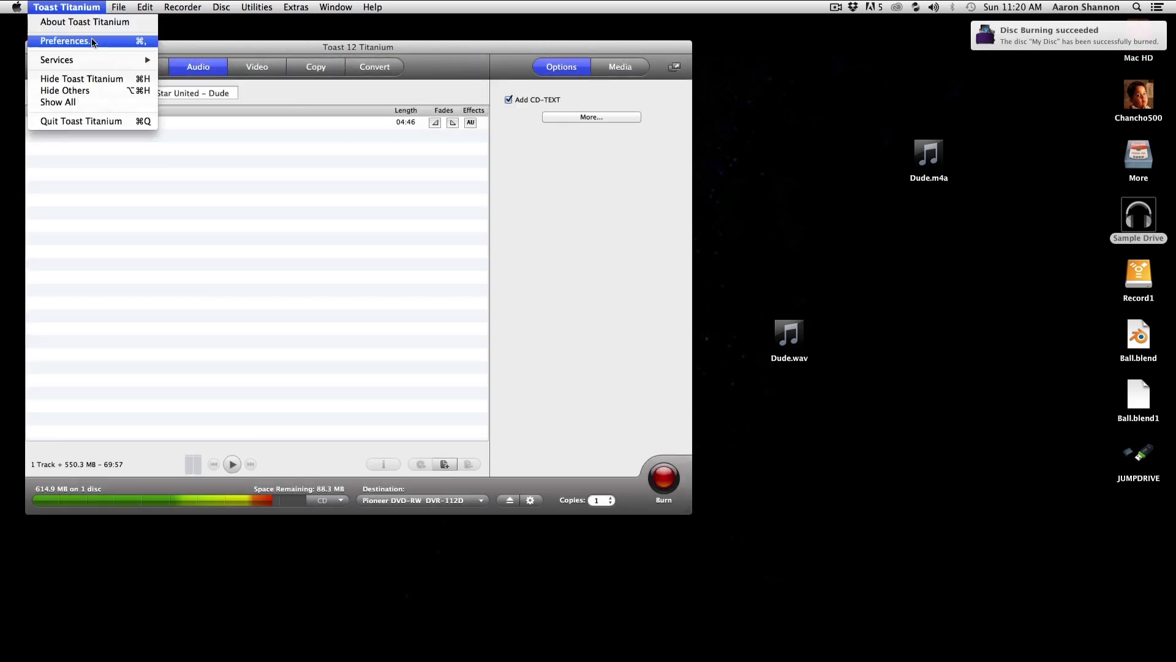
click(93, 121)
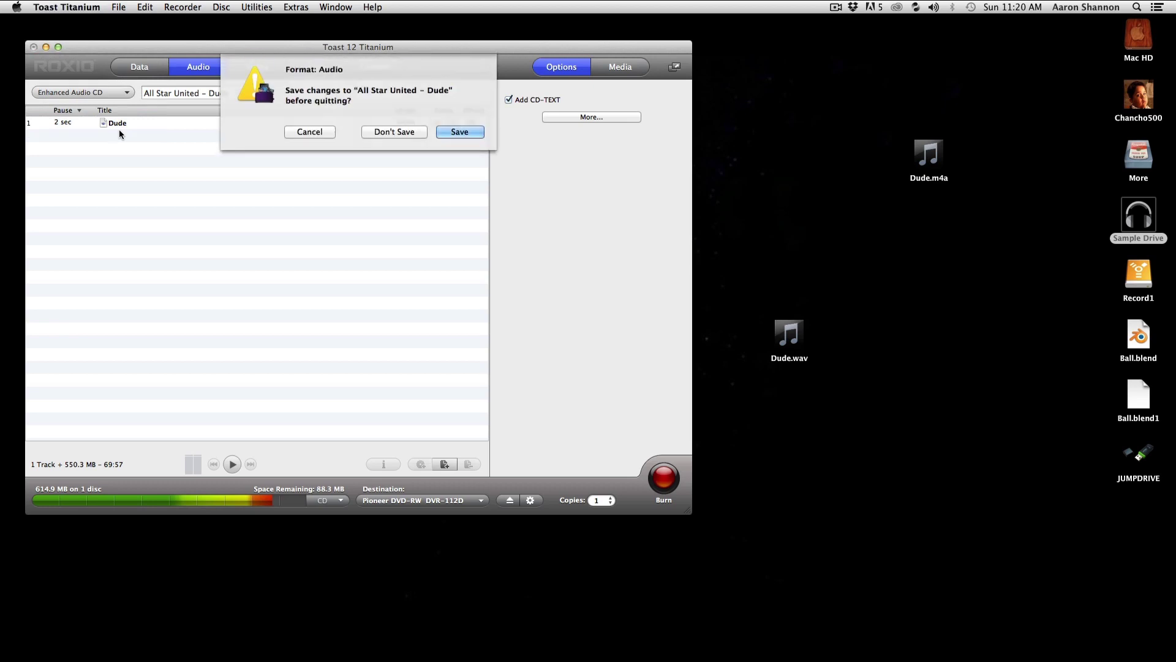
click(394, 131)
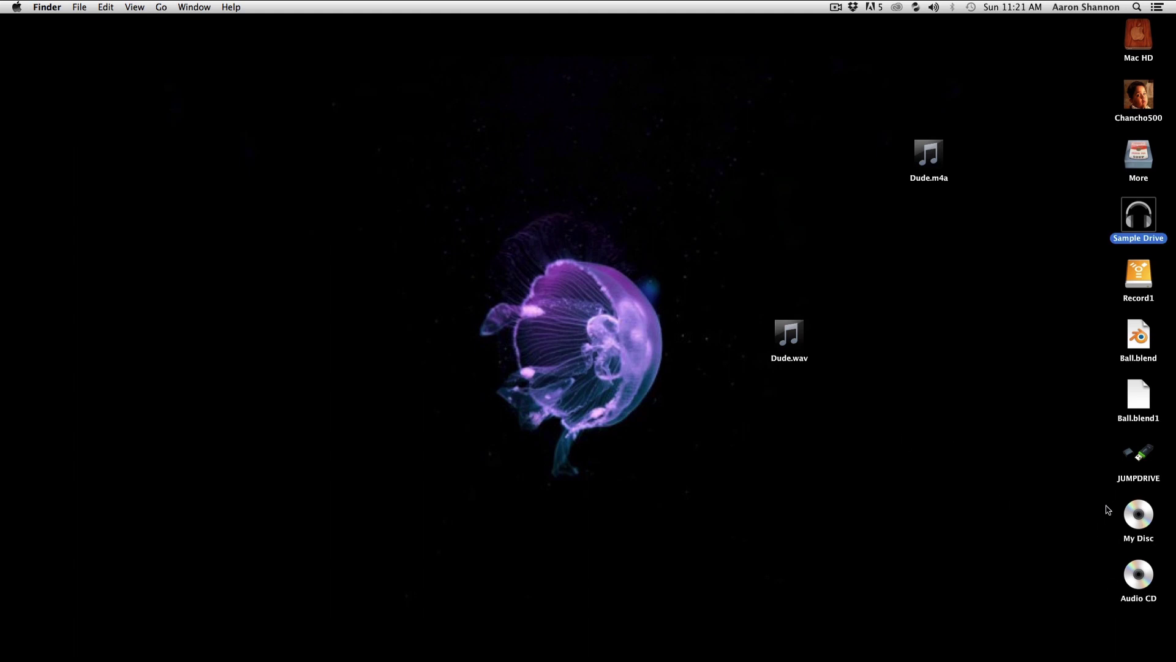
Move the My Disc and Audio CD icons to the upper left, Audio CD below My Disc.
drag(1095, 509, 1151, 618)
drag(1145, 518, 377, 156)
click(442, 220)
drag(380, 218, 377, 282)
Inspect the contents of the Audio CD and My Disc volumes, closing each window afterwards.
double_click(370, 267)
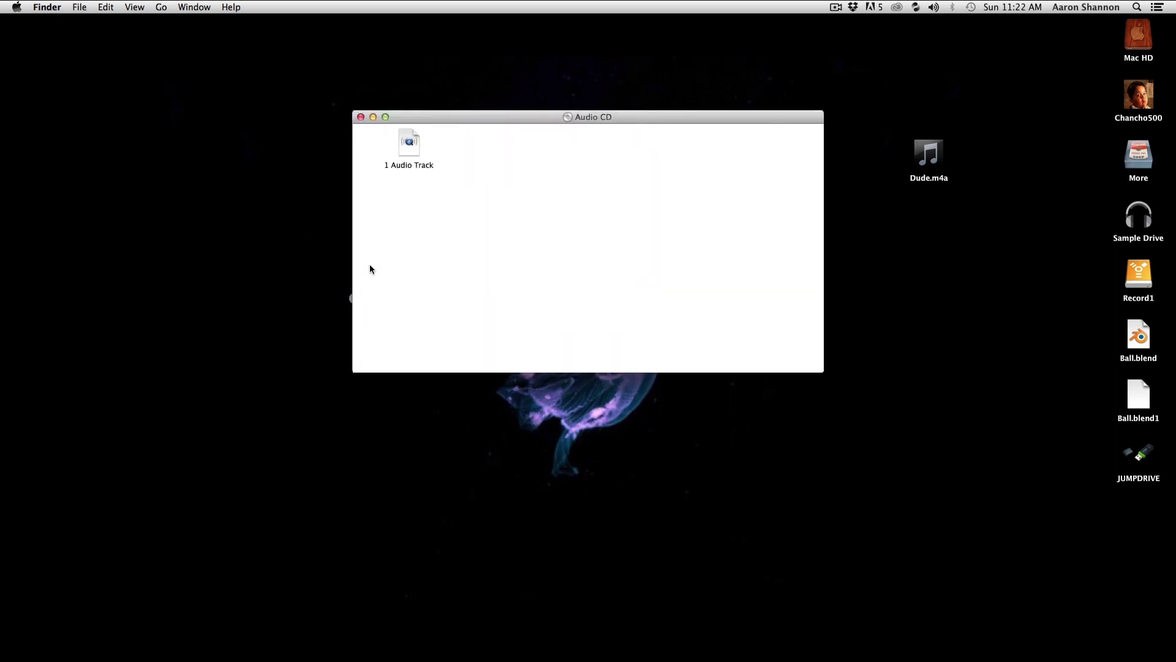
click(361, 117)
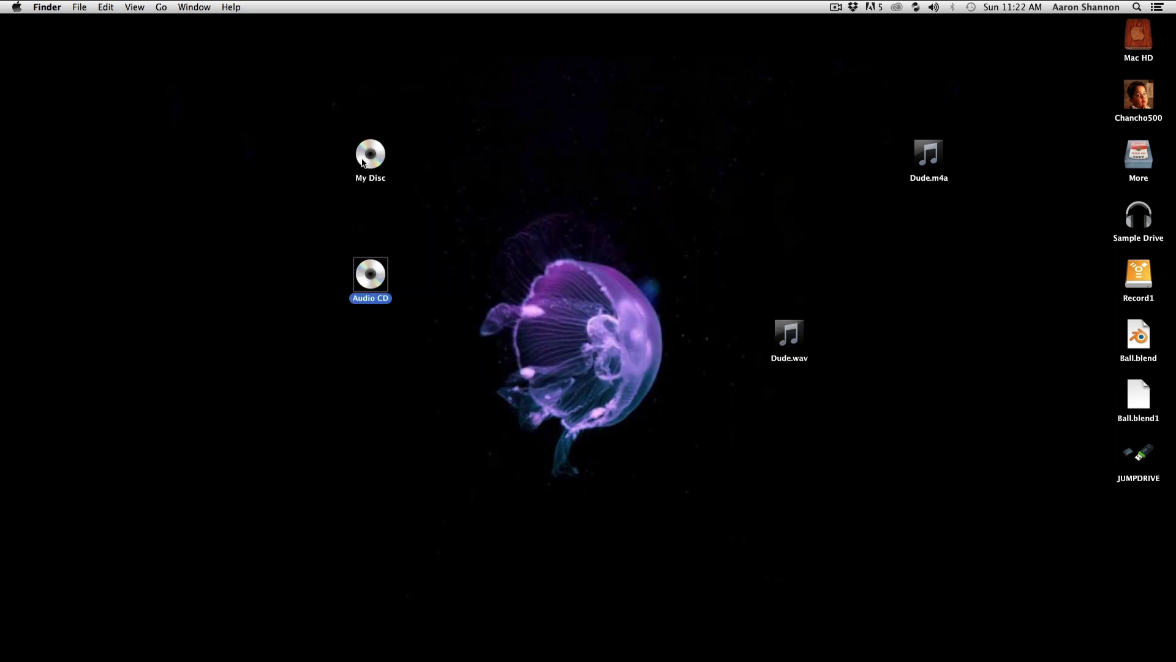
double_click(366, 150)
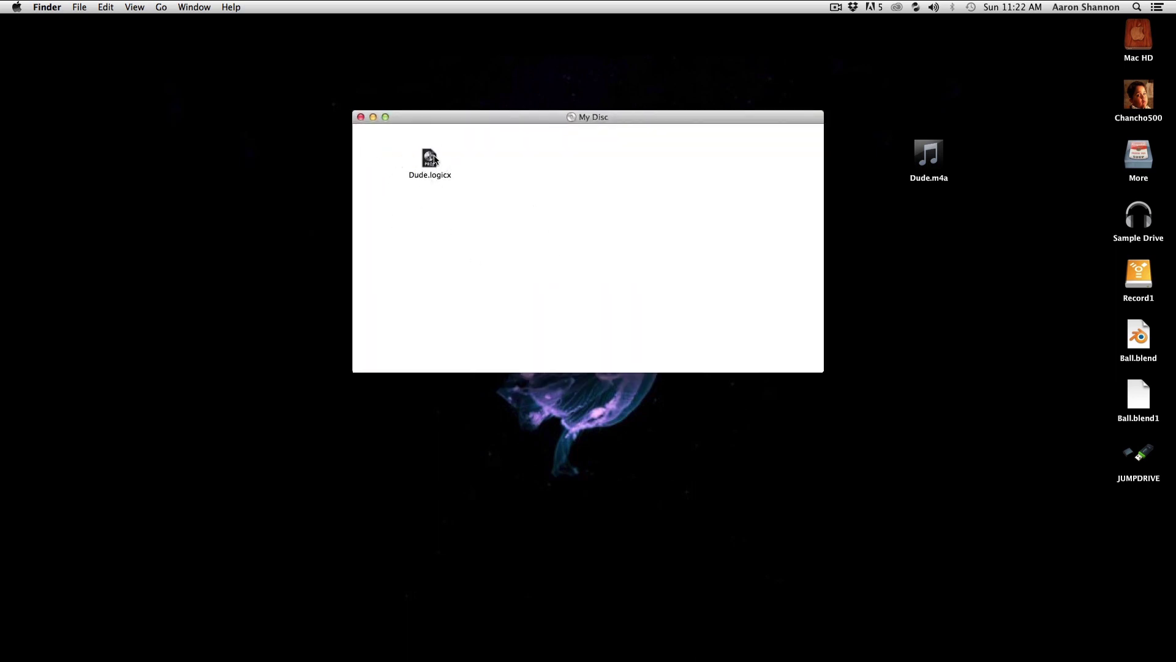
click(361, 117)
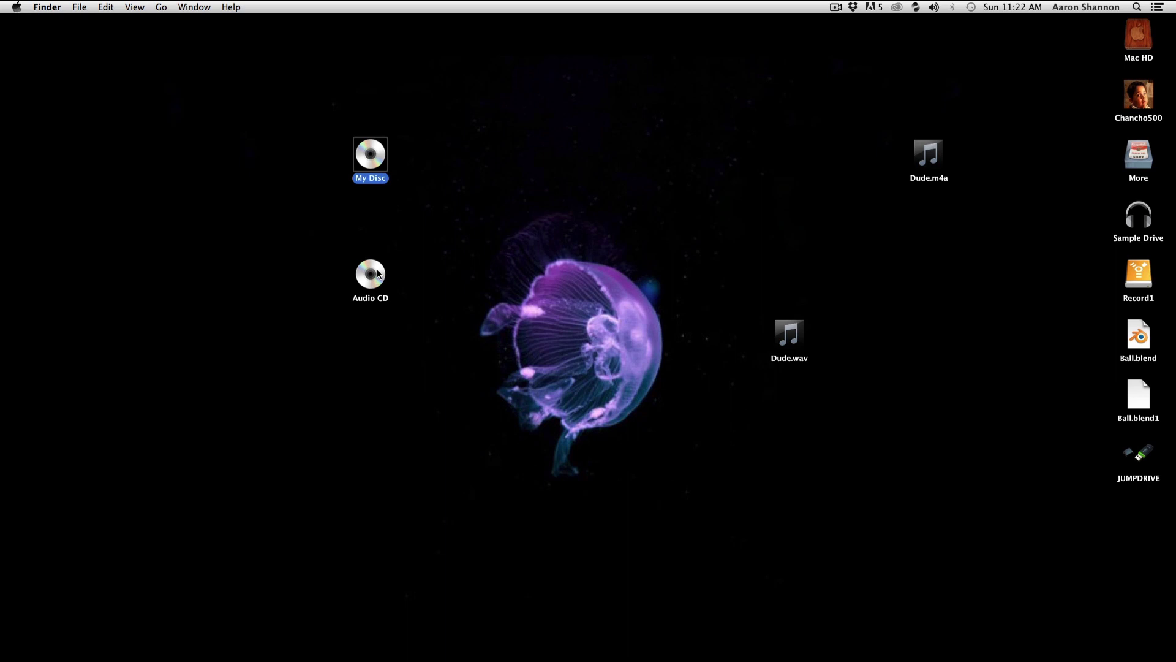
Open the Audio CD's audio track in QuickTime Player.
click(378, 274)
double_click(378, 273)
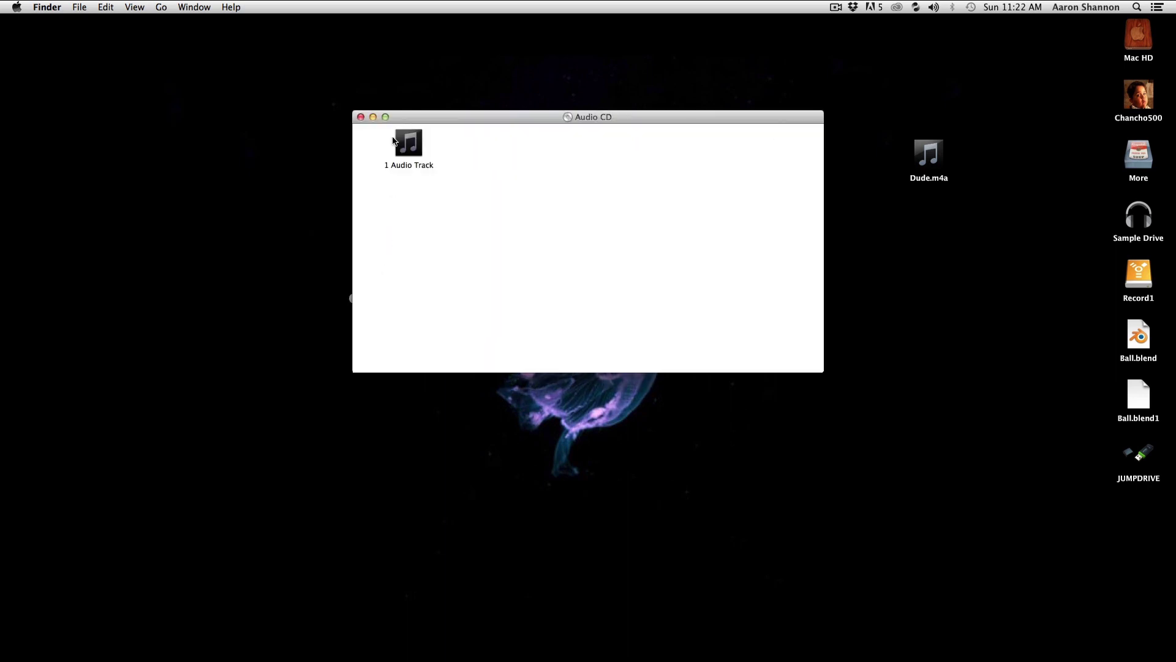
right_click(408, 137)
mouse_move(440, 155)
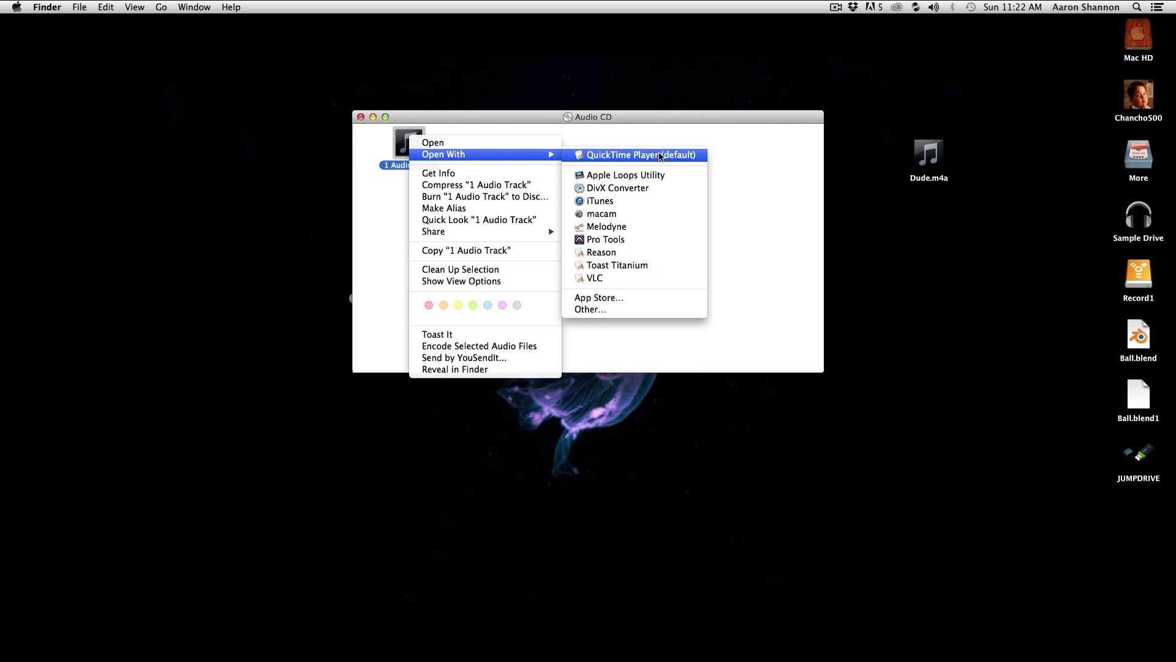
click(665, 157)
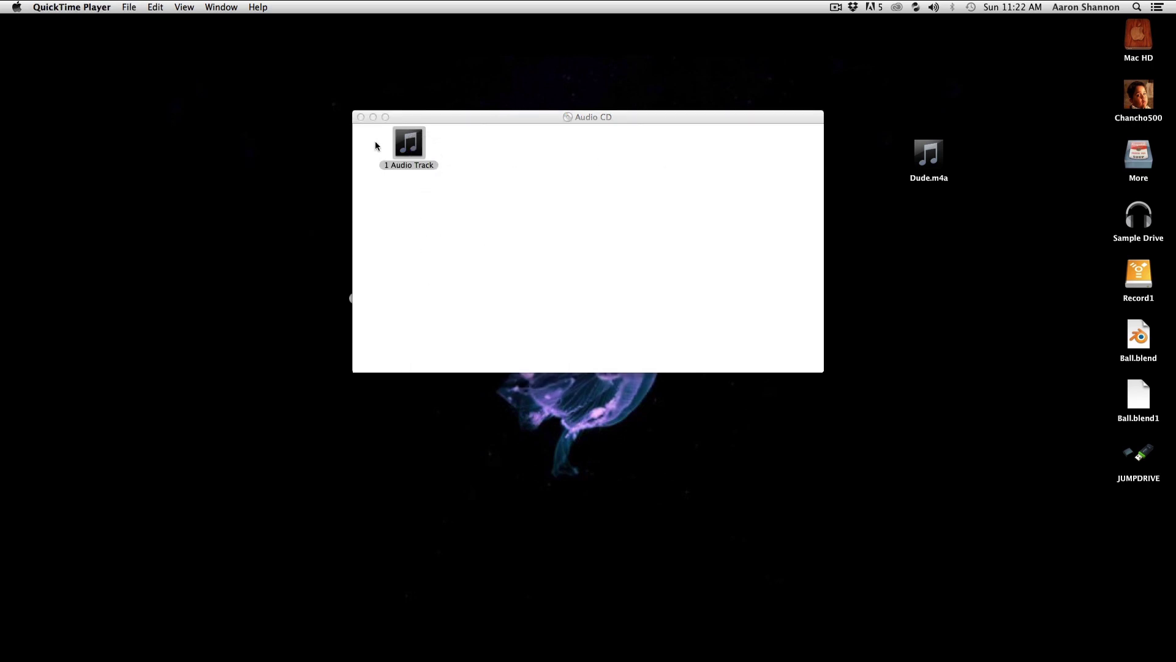
Play and skip through the track in QuickTime, stop it, quit QuickTime, and switch to iTunes.
click(118, 72)
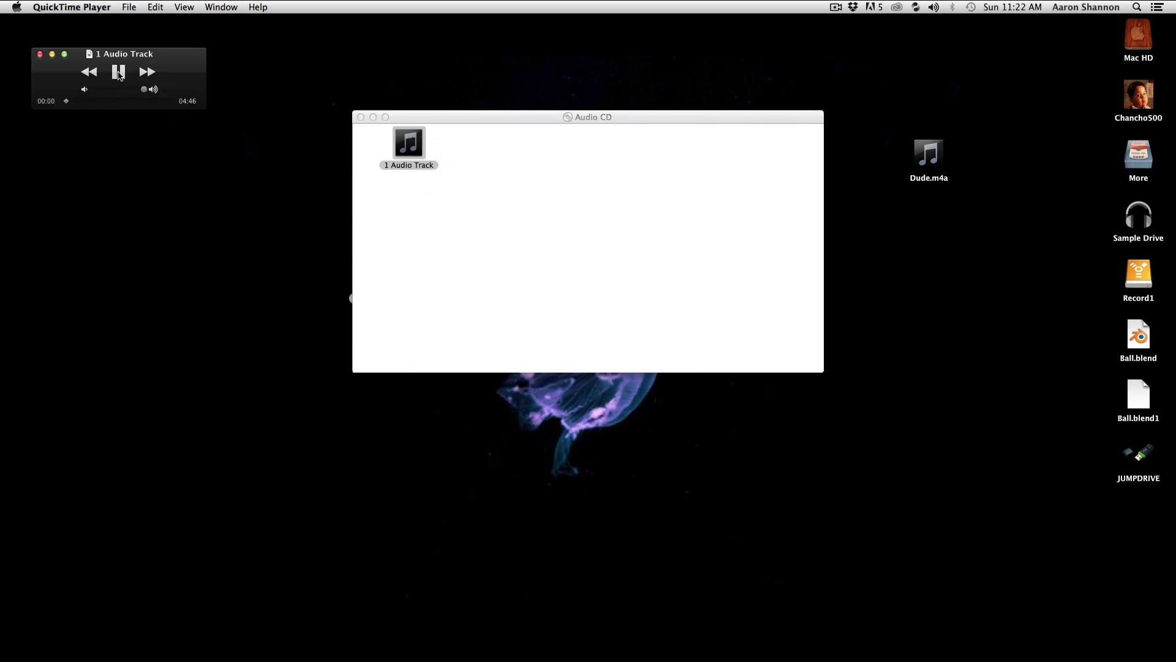
click(87, 102)
click(119, 72)
click(119, 72)
click(47, 7)
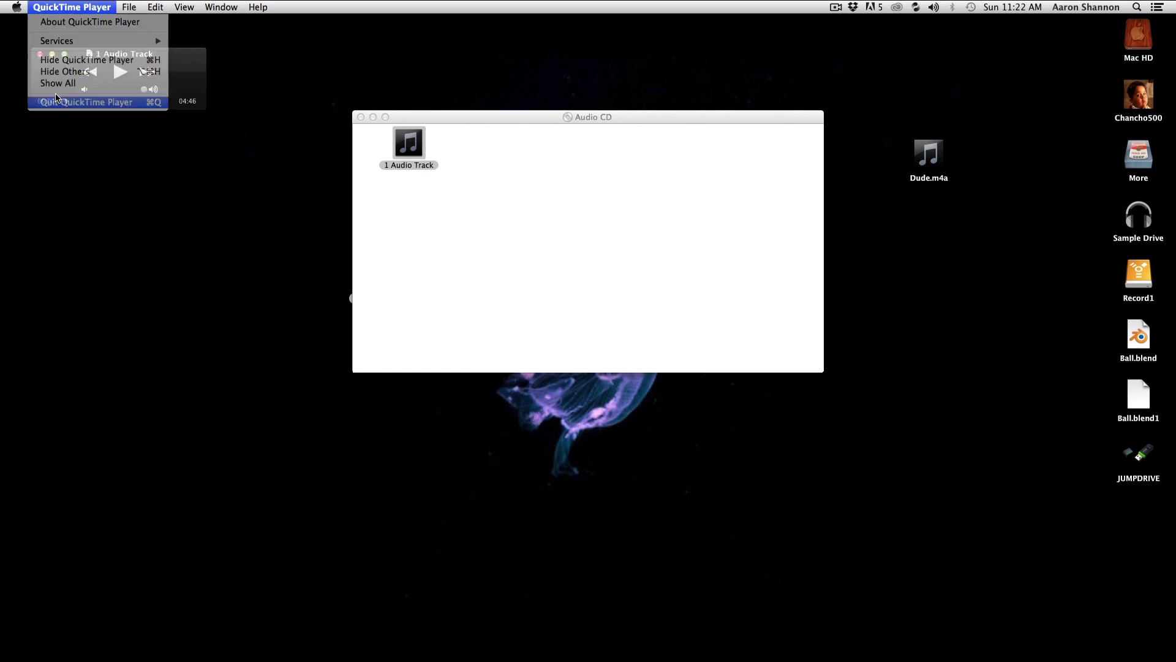
click(75, 104)
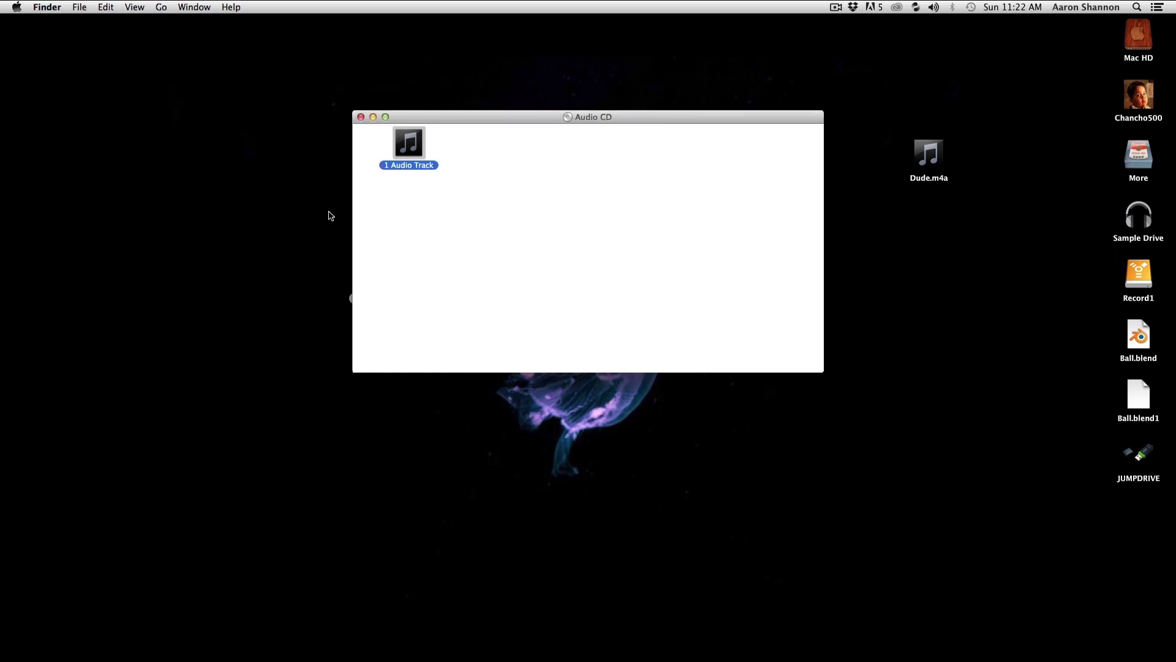
key(super+Tab)
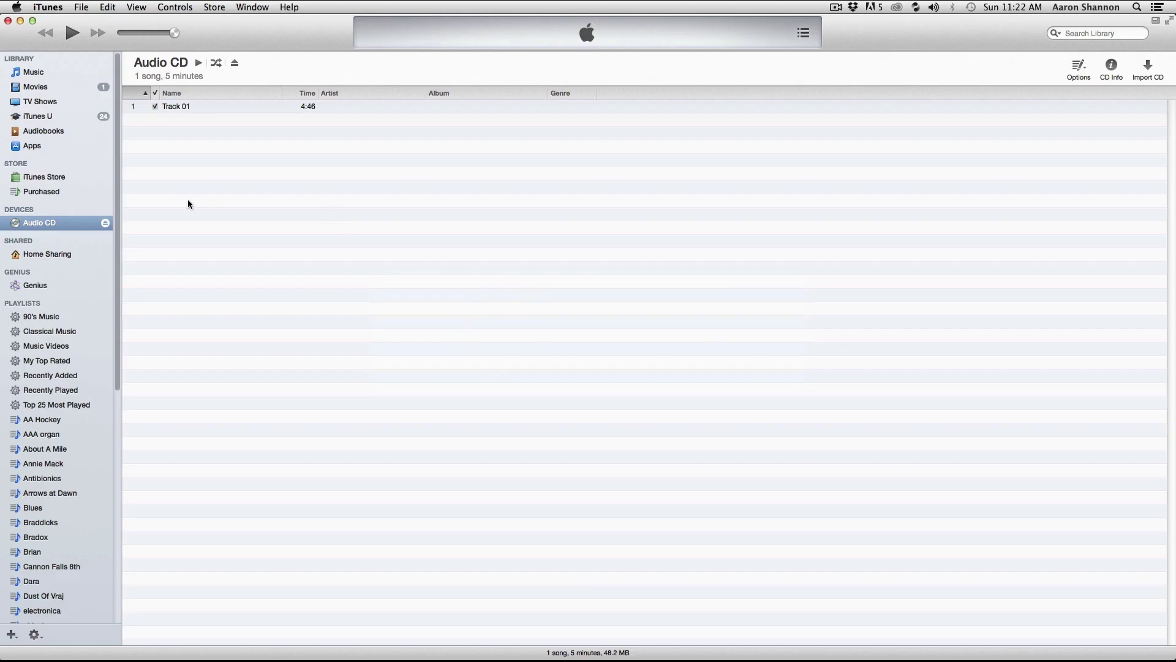
Play Track 01 from the burned disc in iTunes, then hide iTunes and close the Audio CD window.
click(188, 107)
double_click(189, 106)
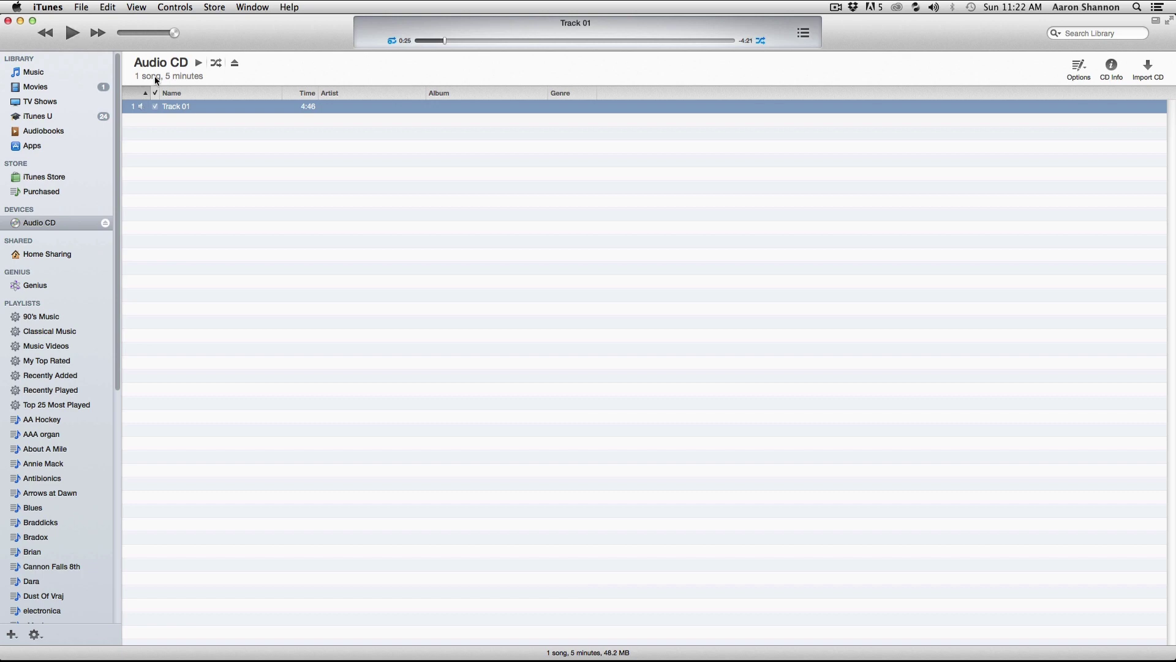
key(super+h)
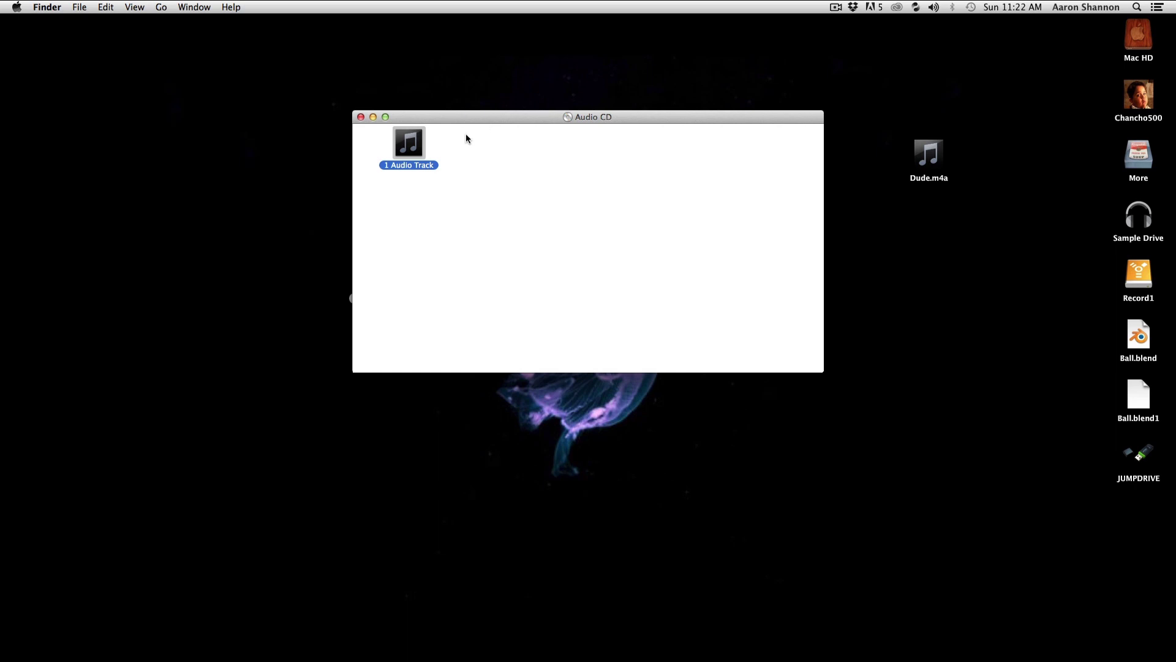
click(361, 117)
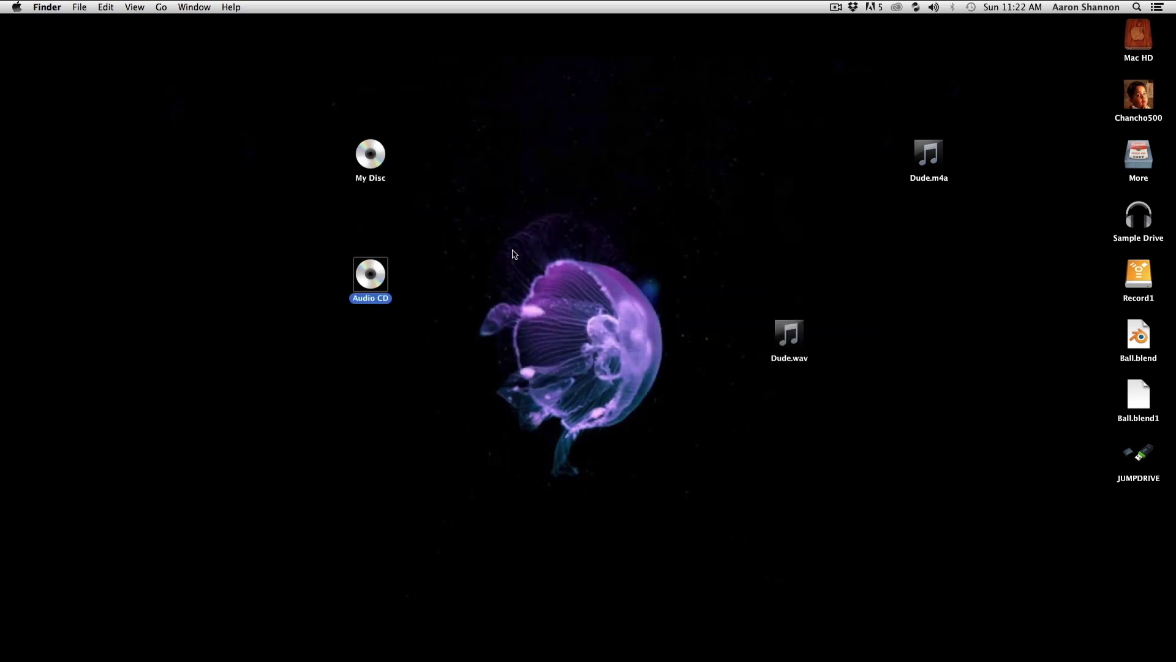